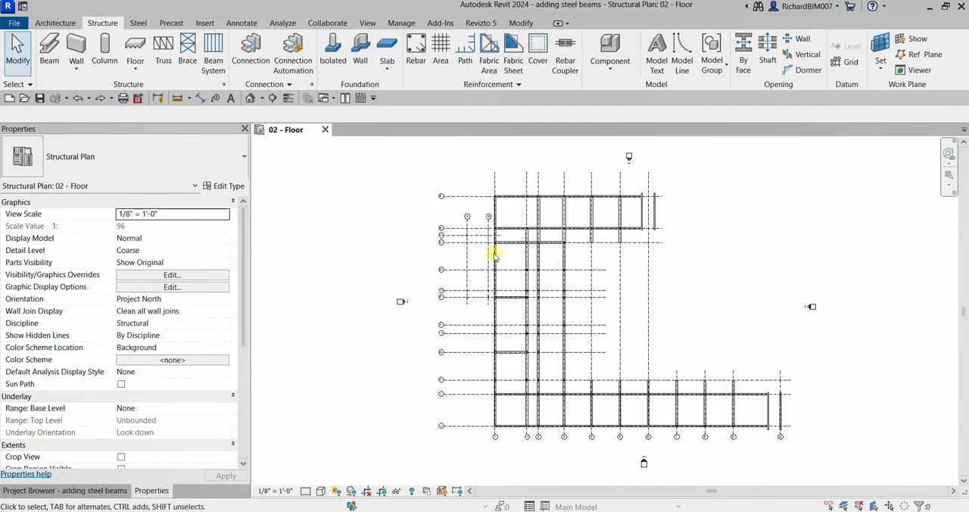
pyautogui.click(481, 272)
pyautogui.click(480, 273)
pyautogui.click(481, 273)
pyautogui.click(481, 273)
pyautogui.click(480, 271)
pyautogui.click(480, 271)
# - Open the default 3D view and examine the freestanding steel columns beside the concrete frame
pyautogui.click(367, 24)
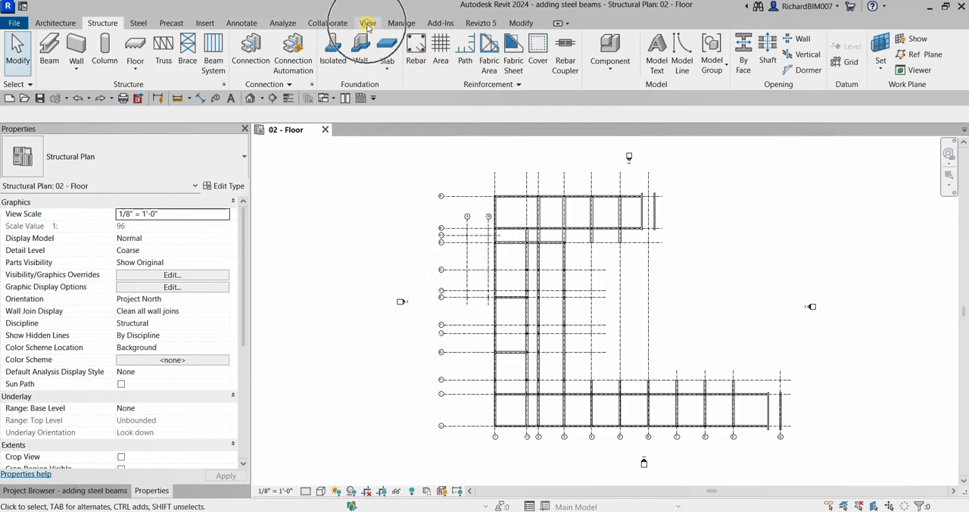
pyautogui.click(318, 206)
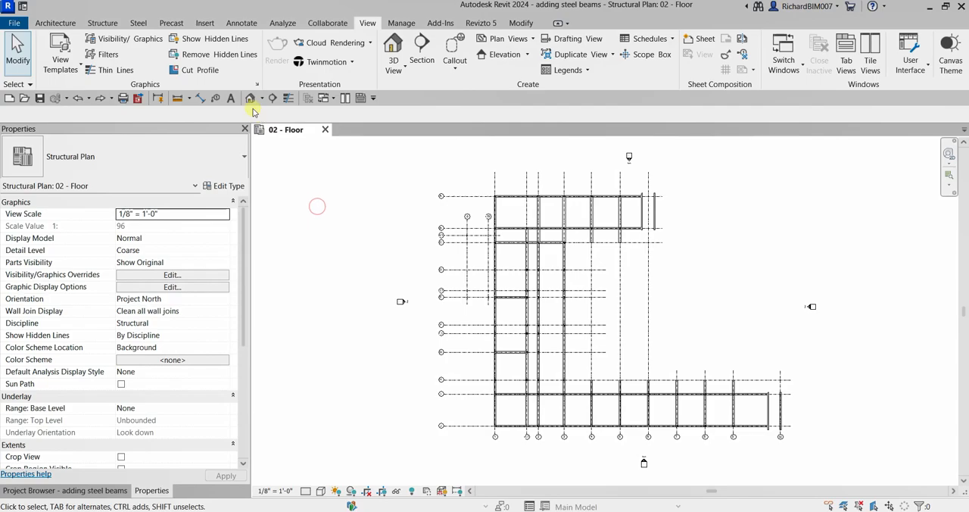
pyautogui.click(253, 99)
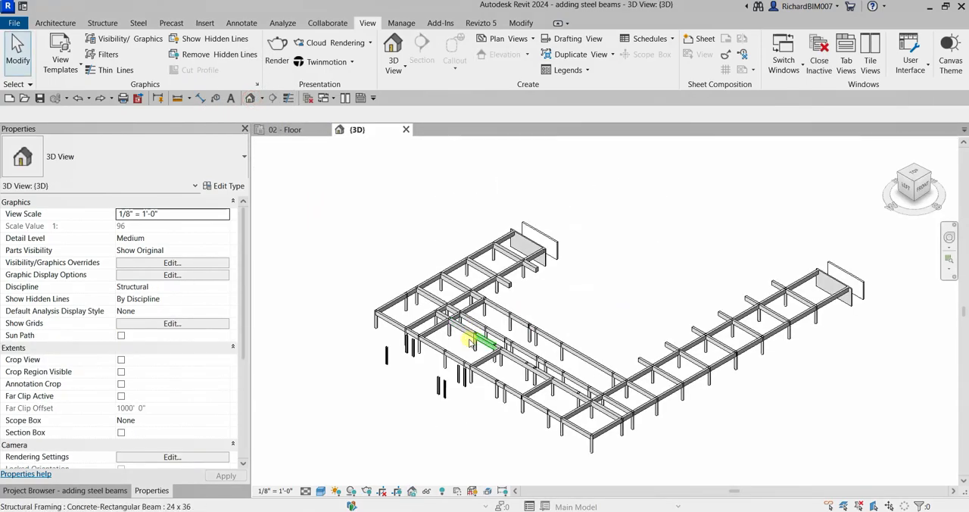
pyautogui.scroll(1, 471, 339)
pyautogui.moveTo(476, 350); pyautogui.dragTo(576, 256, button='middle')
pyautogui.scroll(5, 530, 257)
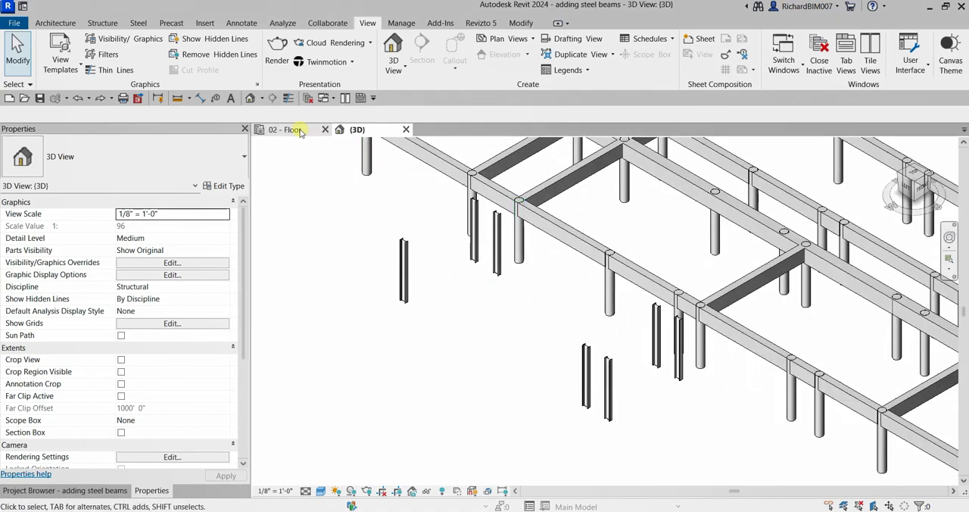
# - Tile the 02 - Floor structural plan and the 3D view side by side, with the steel columns shown in the 3D view
pyautogui.click(295, 129)
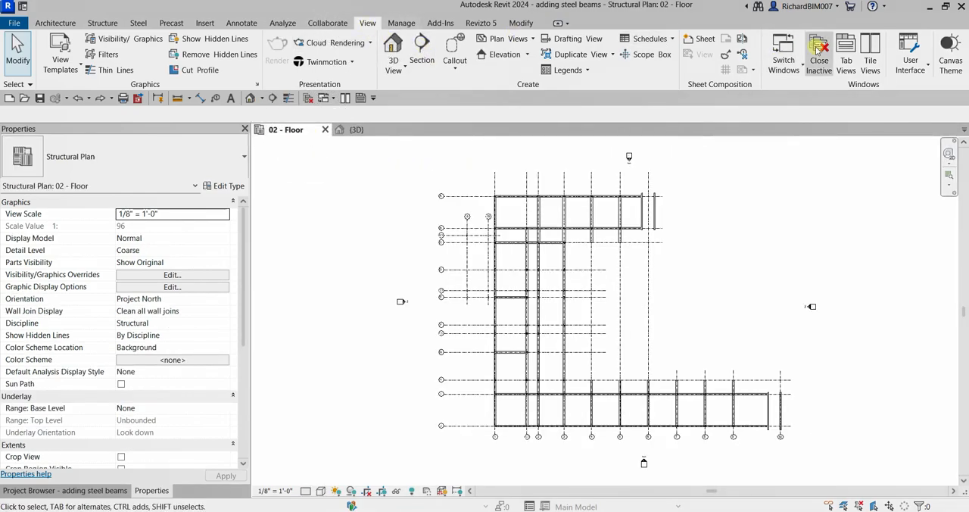
pyautogui.click(870, 66)
pyautogui.moveTo(512, 331); pyautogui.dragTo(380, 341, button='middle')
pyautogui.scroll(-5, 677, 340)
pyautogui.moveTo(805, 348); pyautogui.dragTo(723, 302, button='middle')
pyautogui.scroll(2, 692, 286)
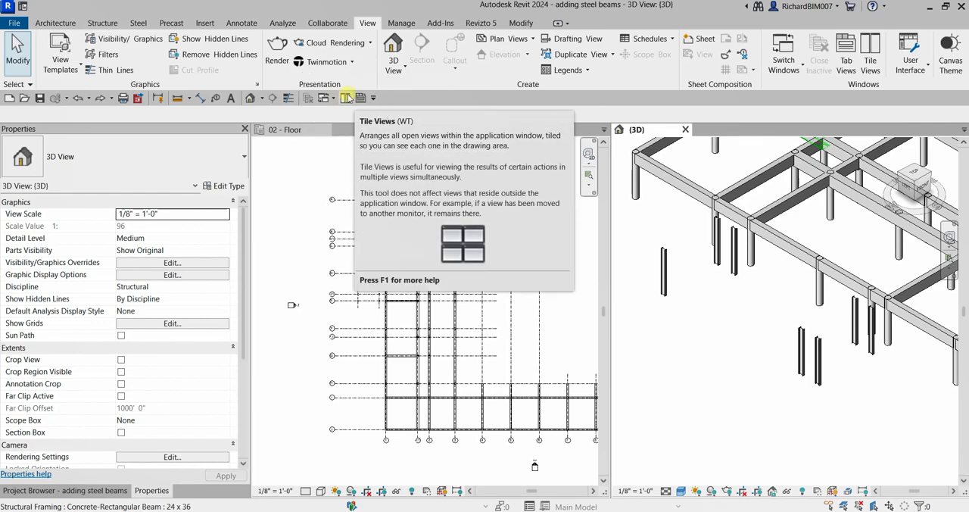
pyautogui.rightClick(873, 56)
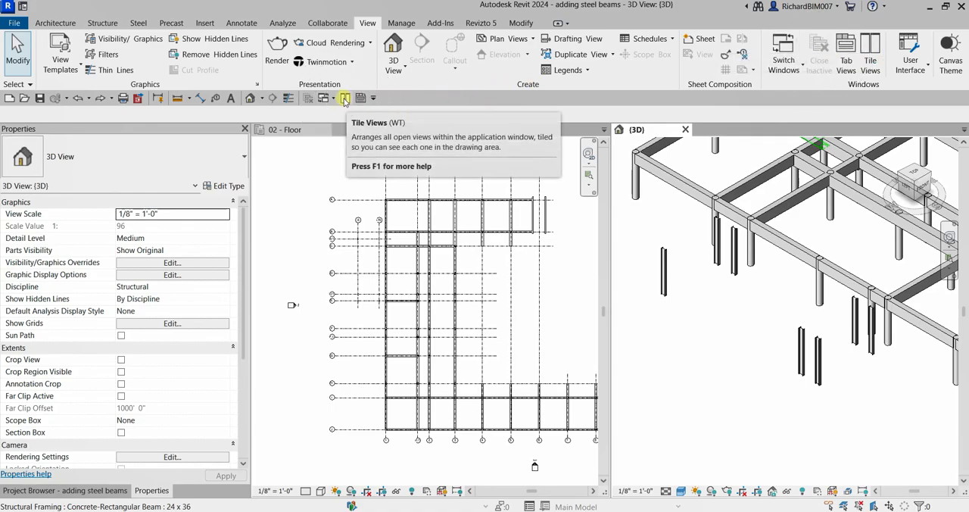
# - Start the Beam command in the 02 - Floor plan with the W-Wide Flange W12X26 type
pyautogui.click(571, 290)
pyautogui.scroll(5, 368, 250)
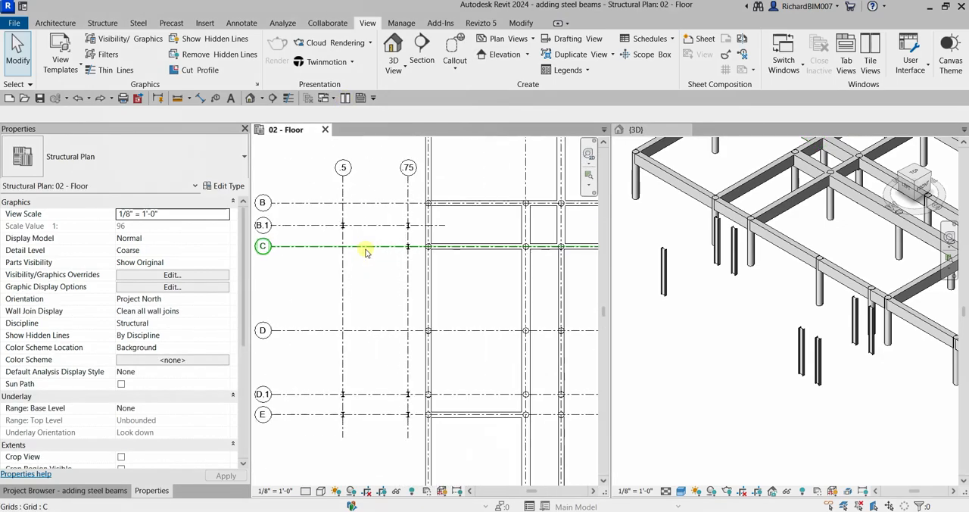
pyautogui.scroll(3, 374, 268)
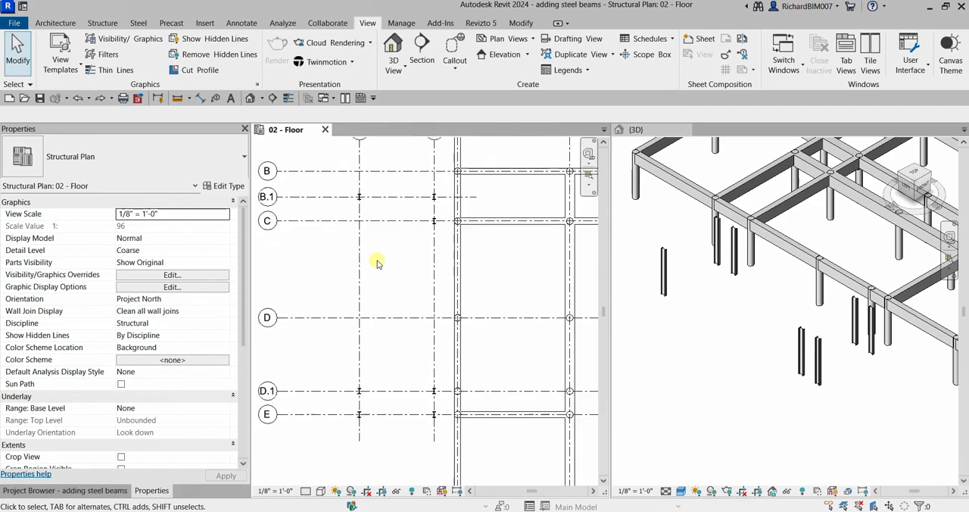
pyautogui.moveTo(379, 261); pyautogui.dragTo(384, 251, button='middle')
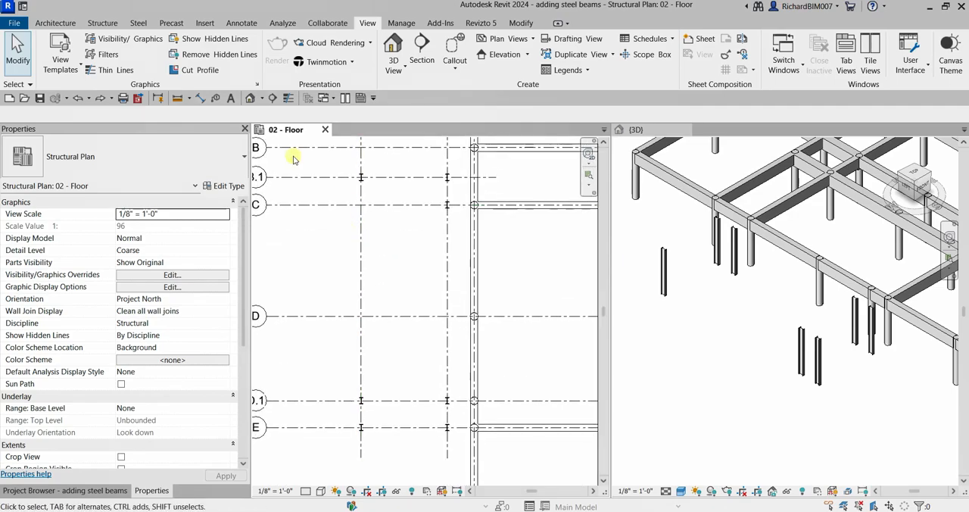
pyautogui.click(105, 26)
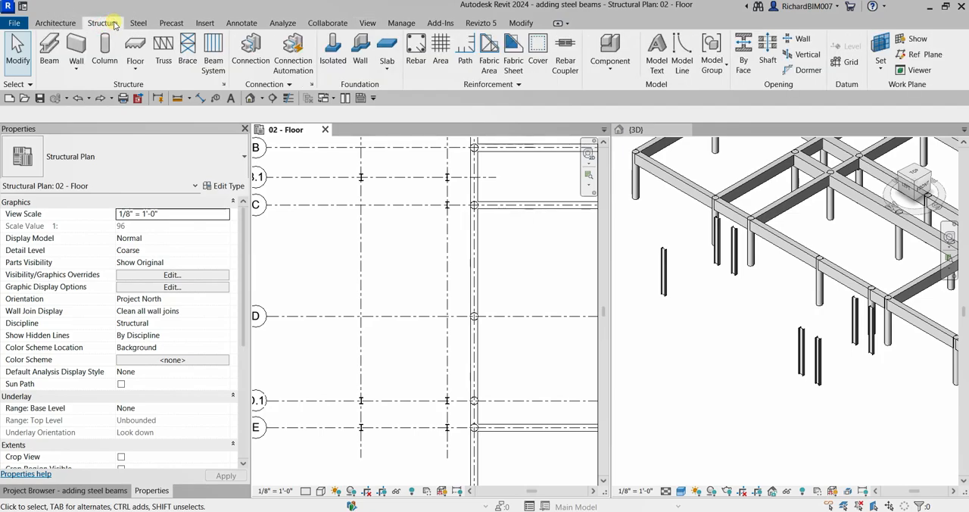
pyautogui.click(53, 53)
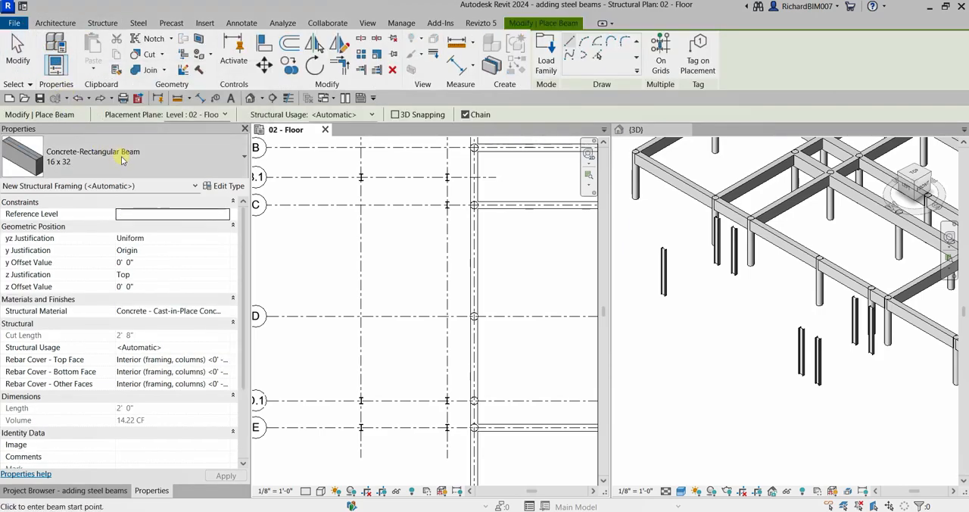
pyautogui.click(201, 157)
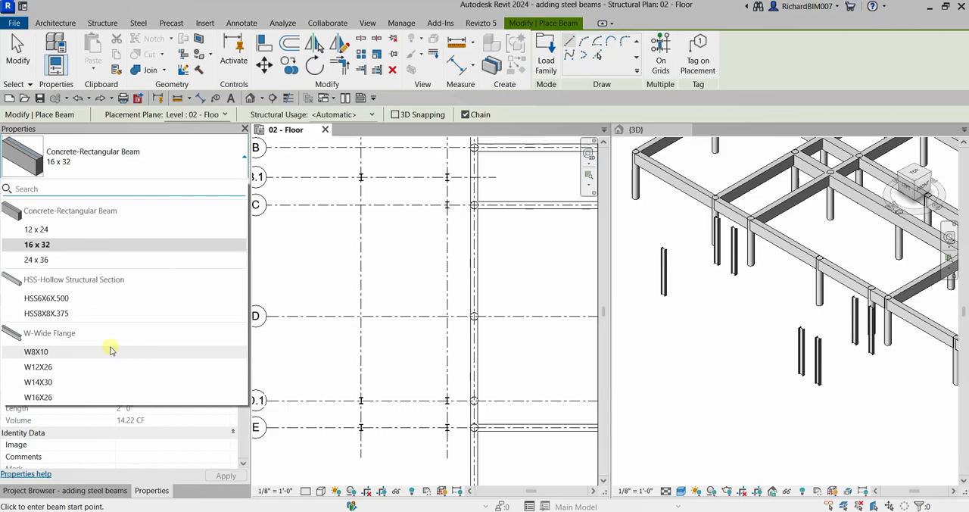
pyautogui.moveTo(50, 338)
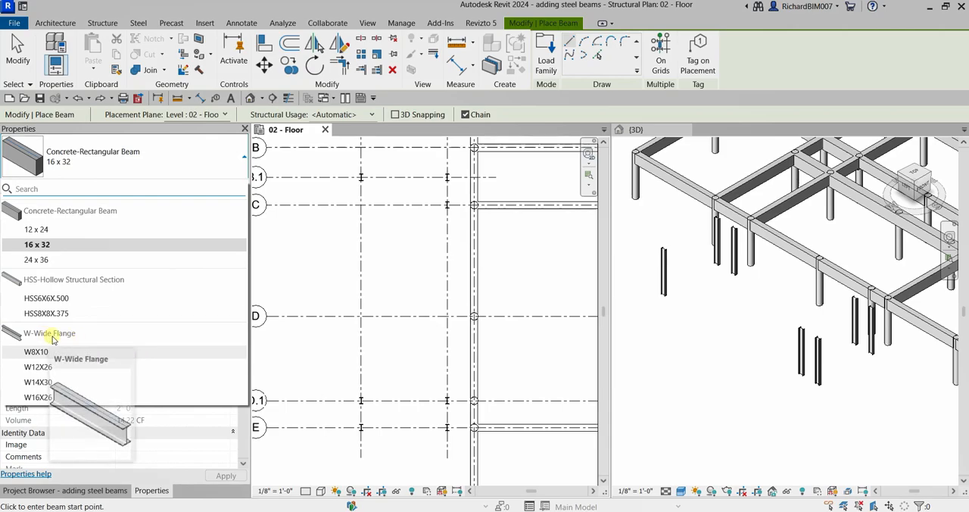
pyautogui.click(38, 367)
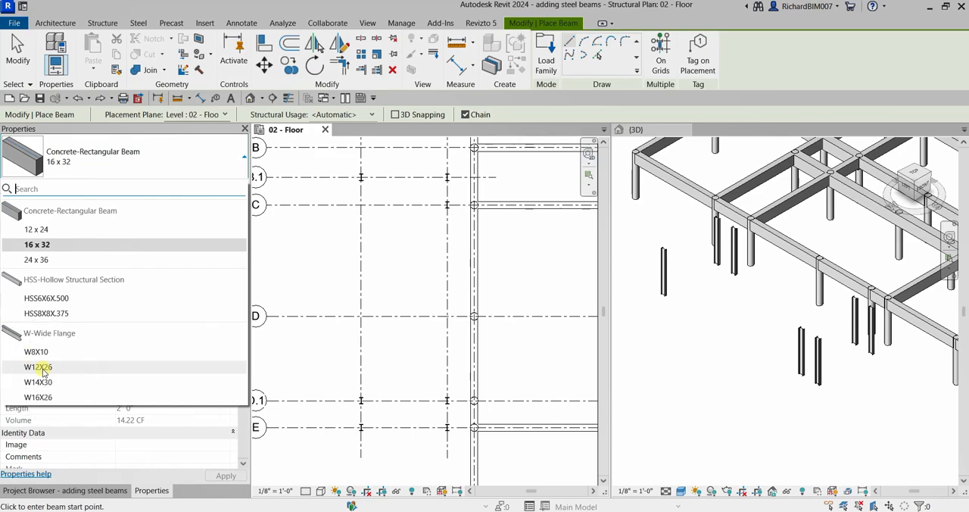
pyautogui.click(39, 367)
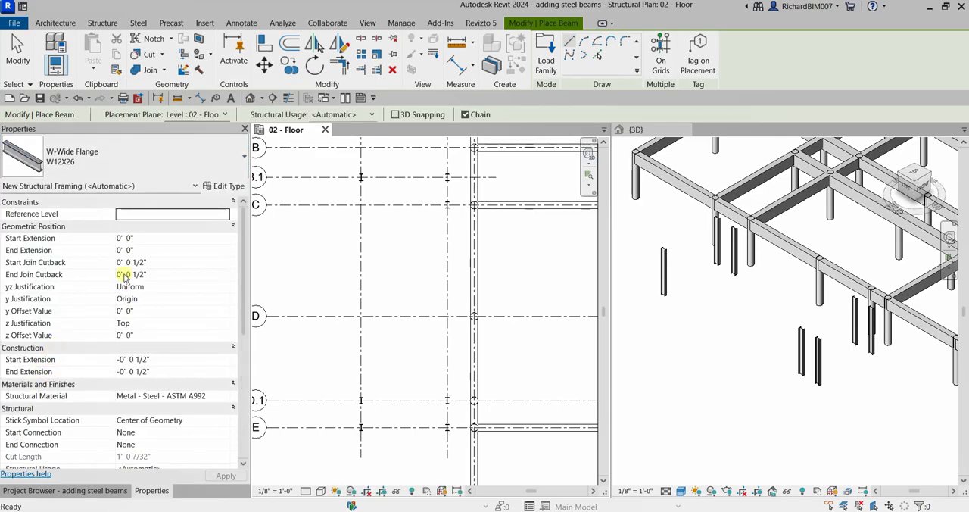
# - Check the beam's placement plane against the active structural plan in the project browser
pyautogui.click(134, 114)
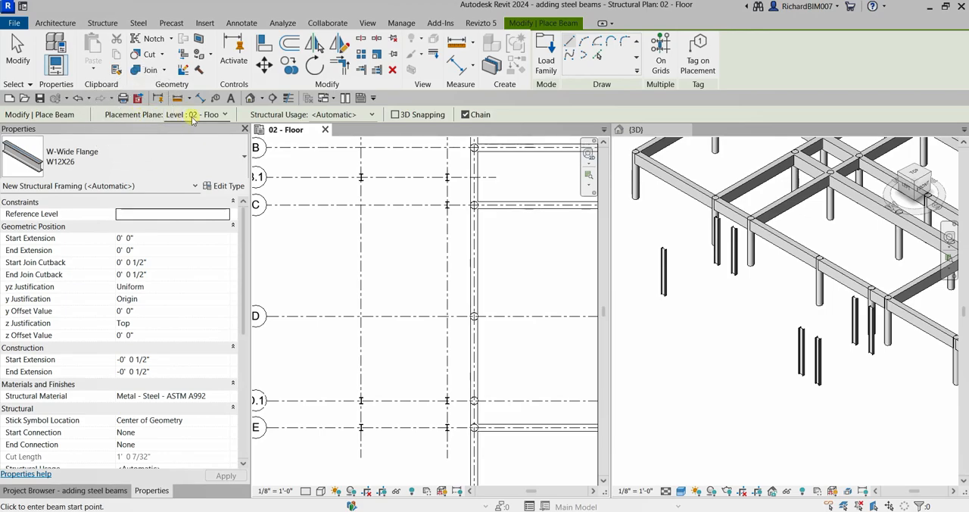
pyautogui.click(112, 491)
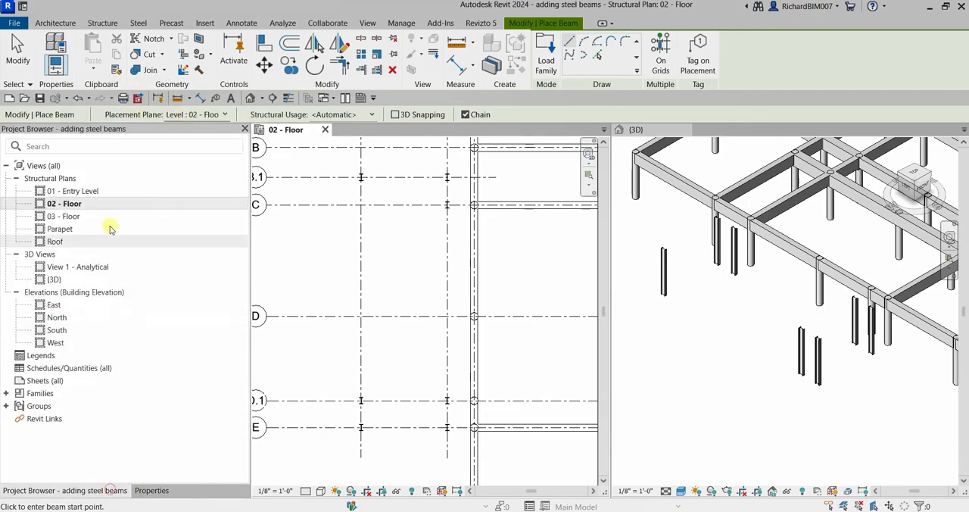
pyautogui.press('ctrl')
pyautogui.press('ctrl')
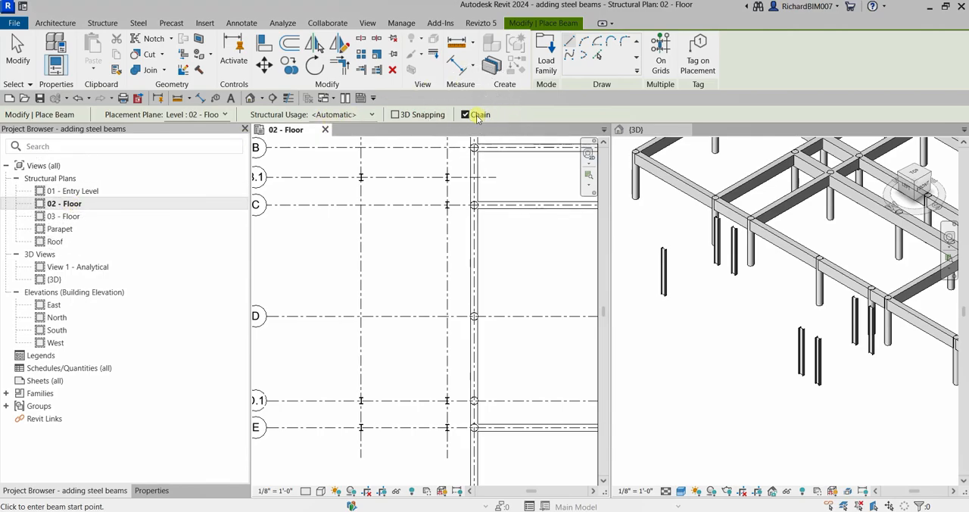
# - Try beam placement between the two steel columns on grid B.1 with Chain turned off
pyautogui.press('ctrl')
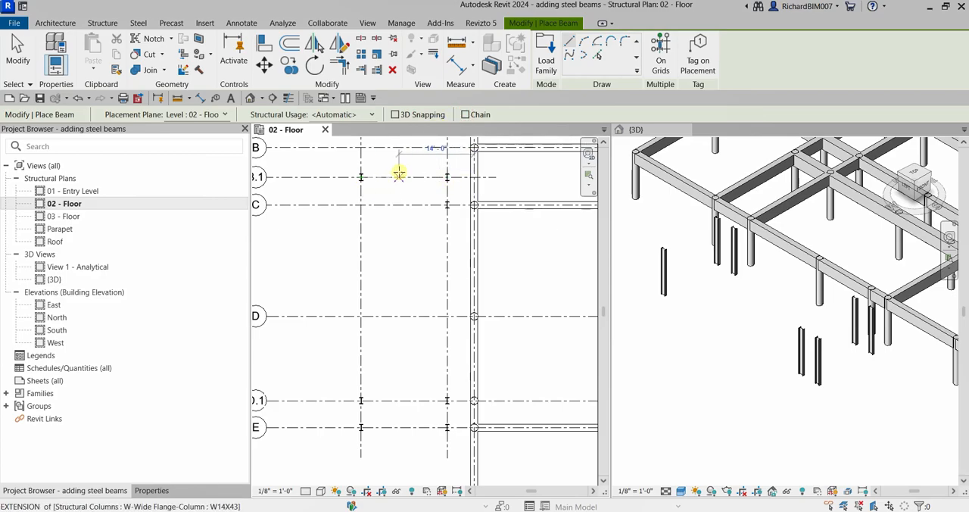
pyautogui.click(361, 175)
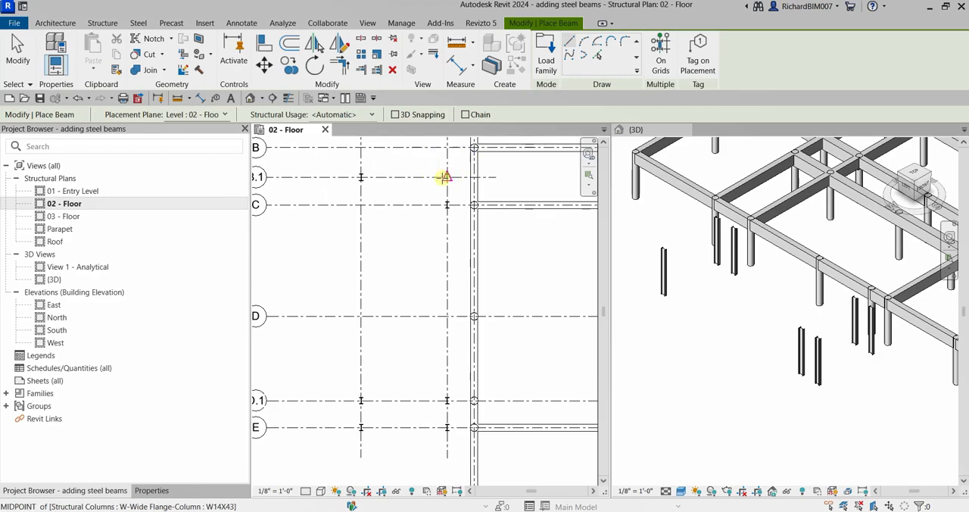
pyautogui.click(448, 176)
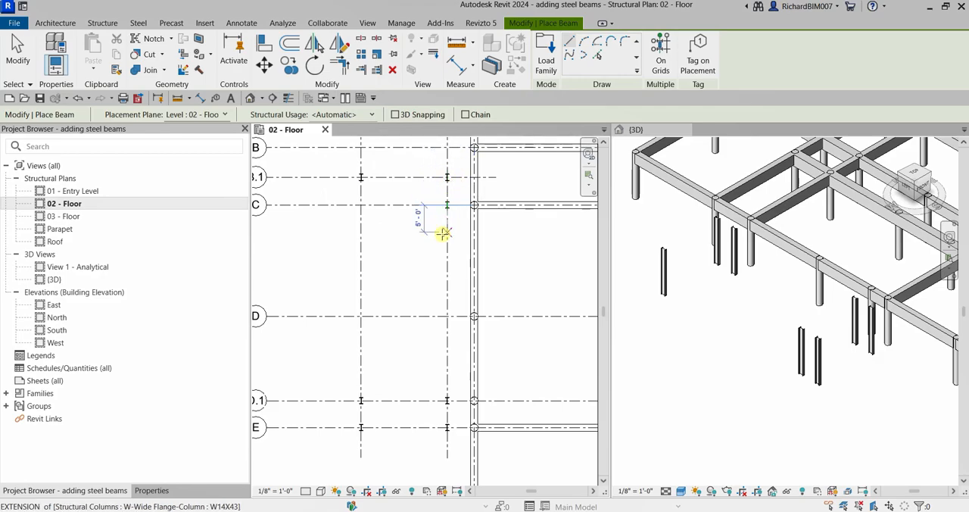
# - Turn Chain on and choose the Line draw method for the steel beams
pyautogui.click(465, 115)
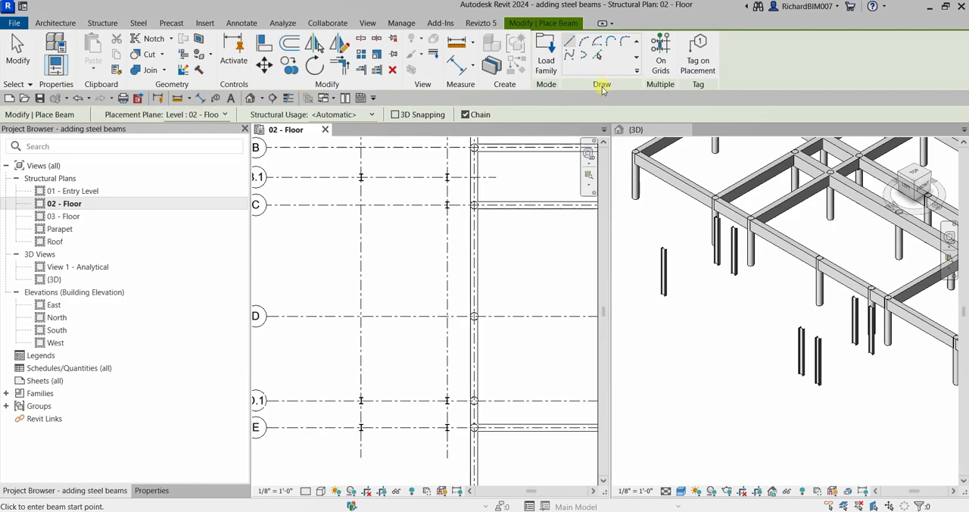
pyautogui.press('ctrl')
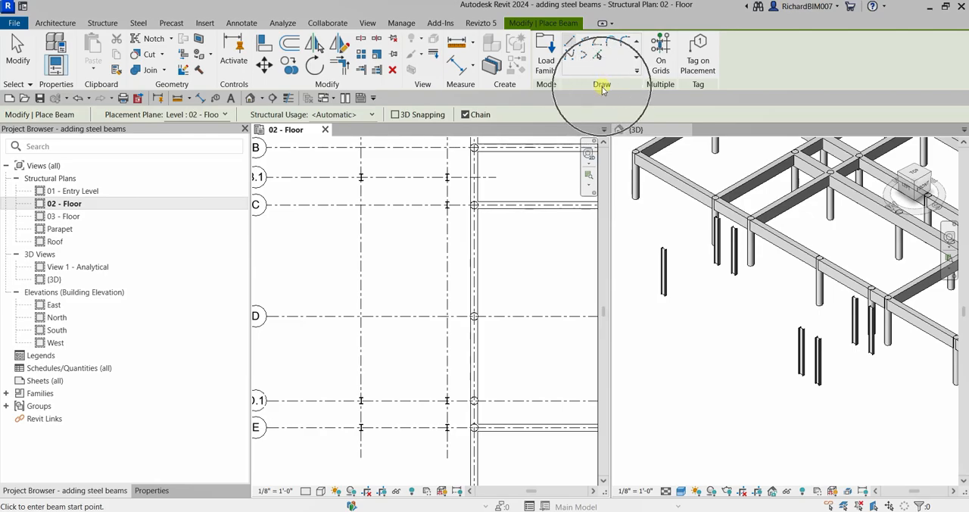
pyautogui.click(569, 46)
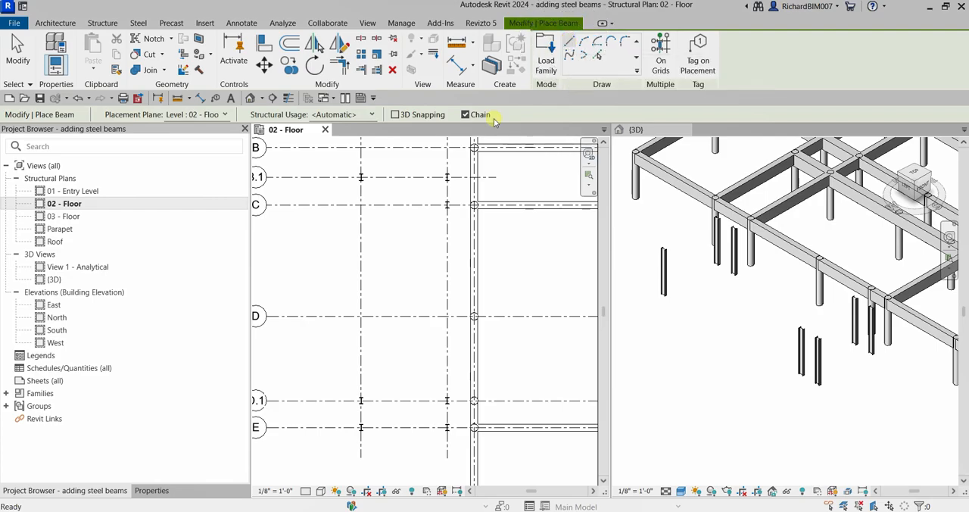
pyautogui.scroll(3, 365, 175)
pyautogui.scroll(2, 365, 175)
pyautogui.moveTo(368, 173); pyautogui.dragTo(372, 196, button='middle')
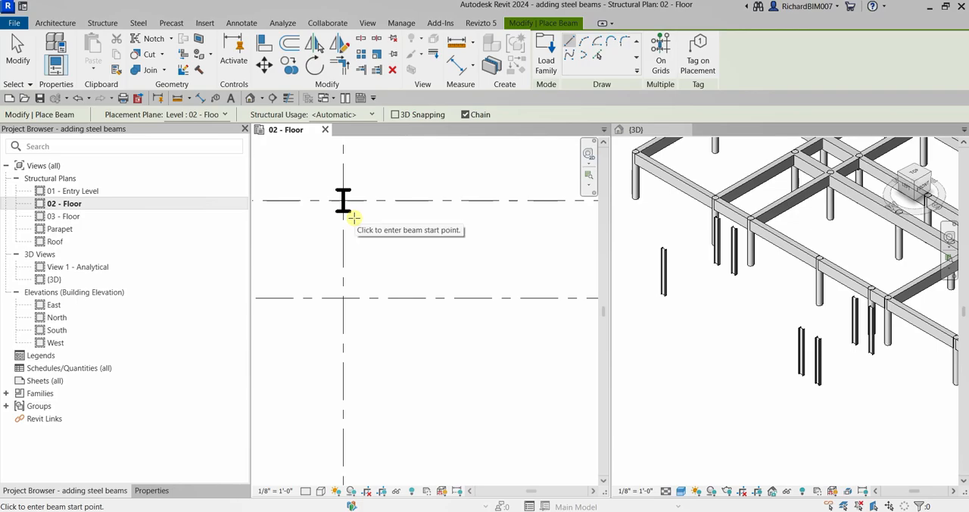
pyautogui.scroll(-2, 376, 256)
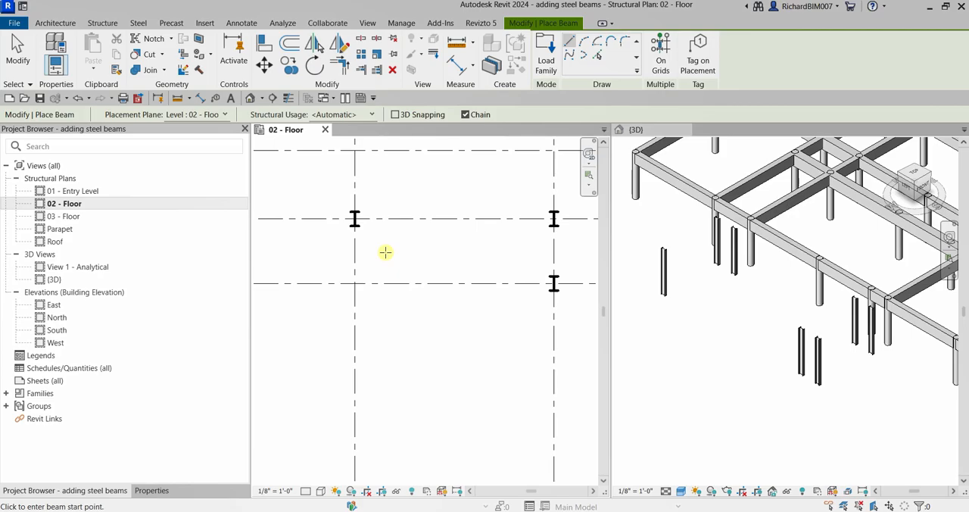
# - Turn Thin Lines on to preview the column linework in the floor plan, and turn it off again
pyautogui.click(291, 100)
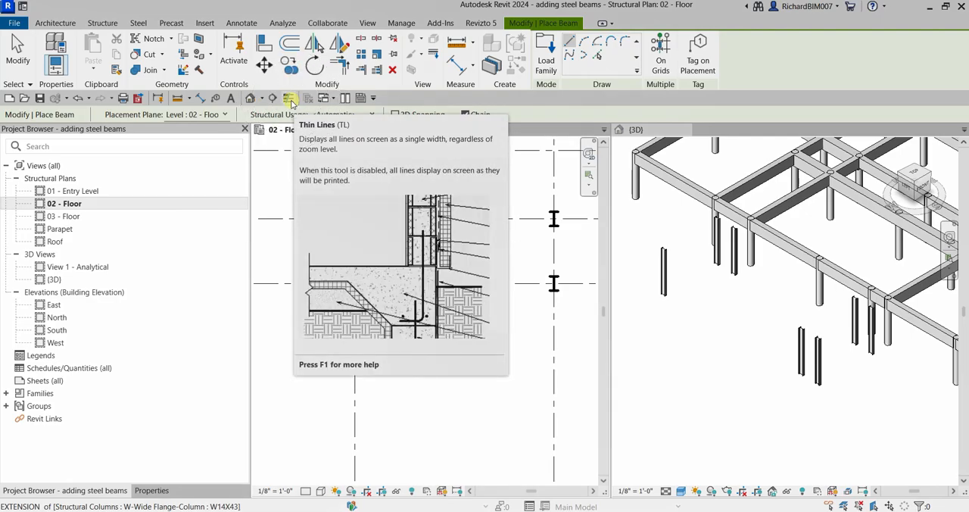
pyautogui.click(290, 100)
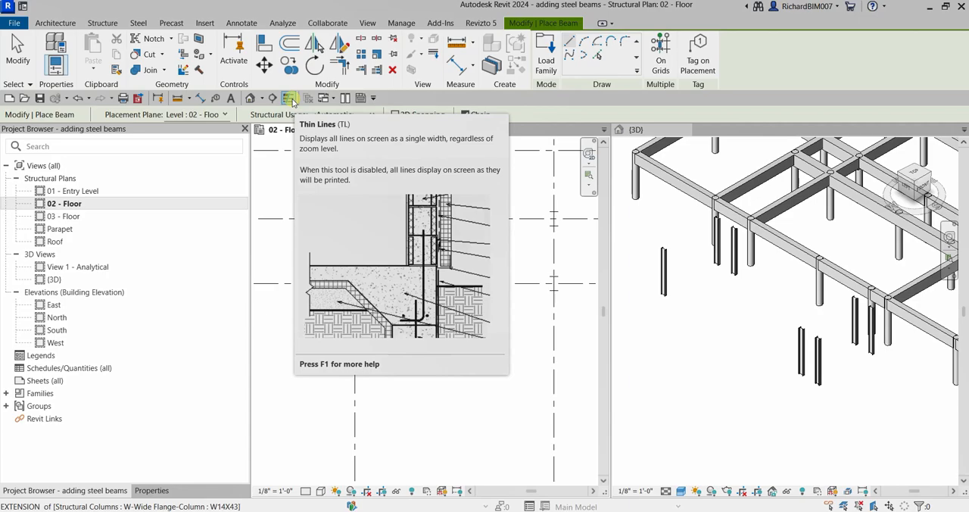
pyautogui.click(293, 100)
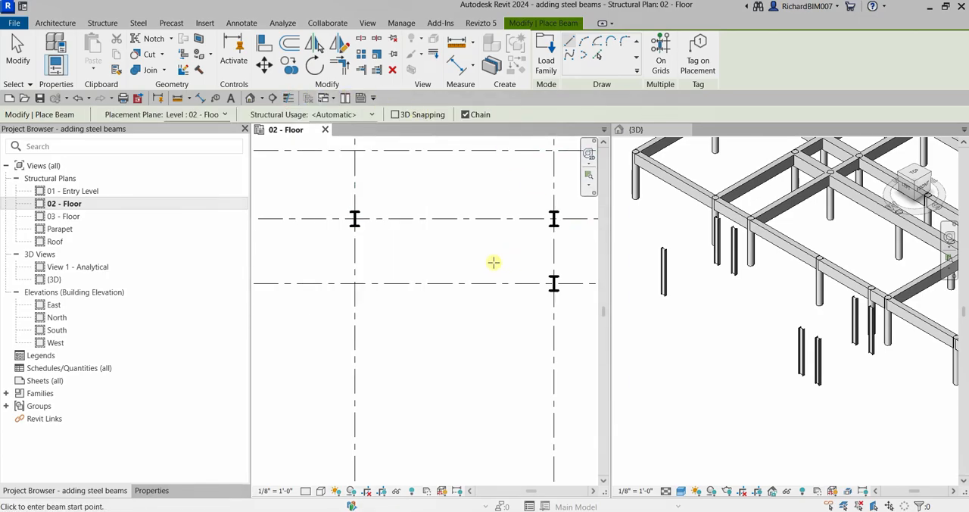
# - Preview the 02 - Floor plan at Medium detail level and return it to Coarse
pyautogui.click(305, 491)
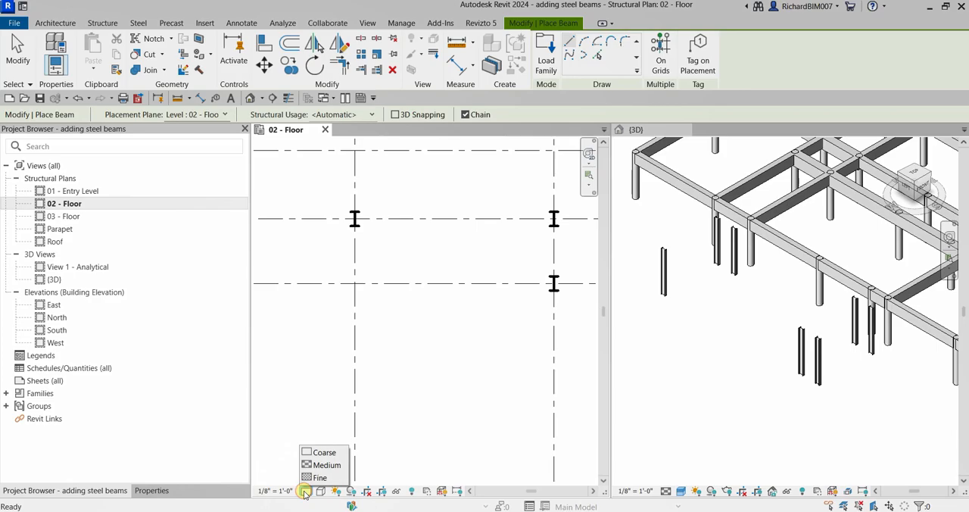
pyautogui.click(324, 465)
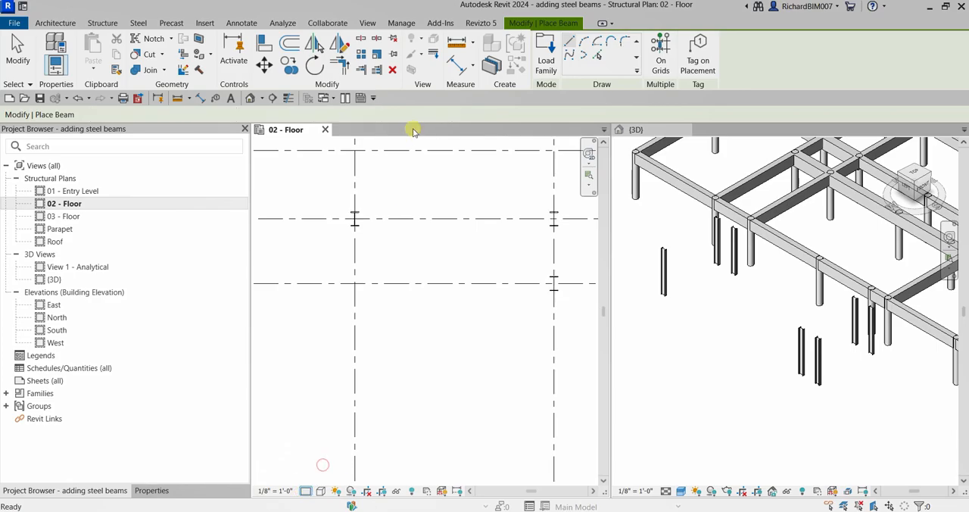
pyautogui.scroll(5, 355, 219)
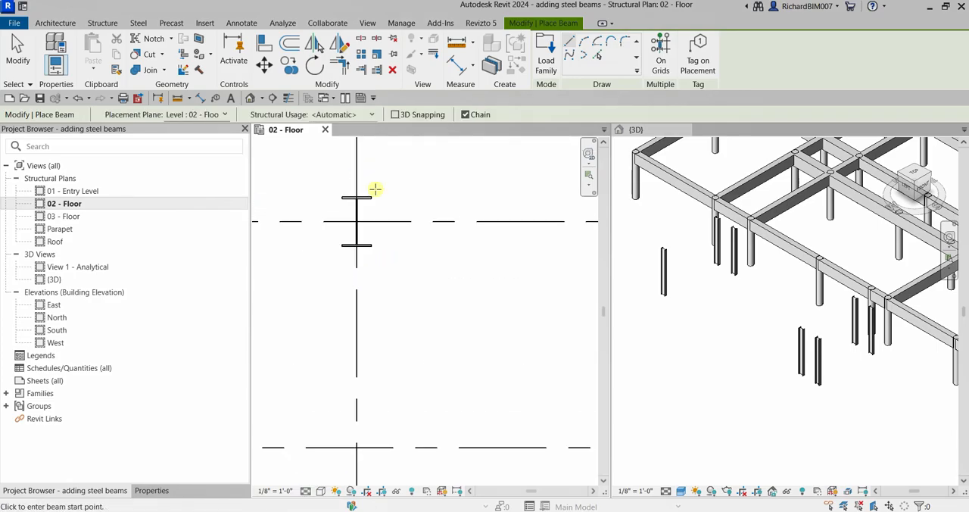
pyautogui.click(307, 493)
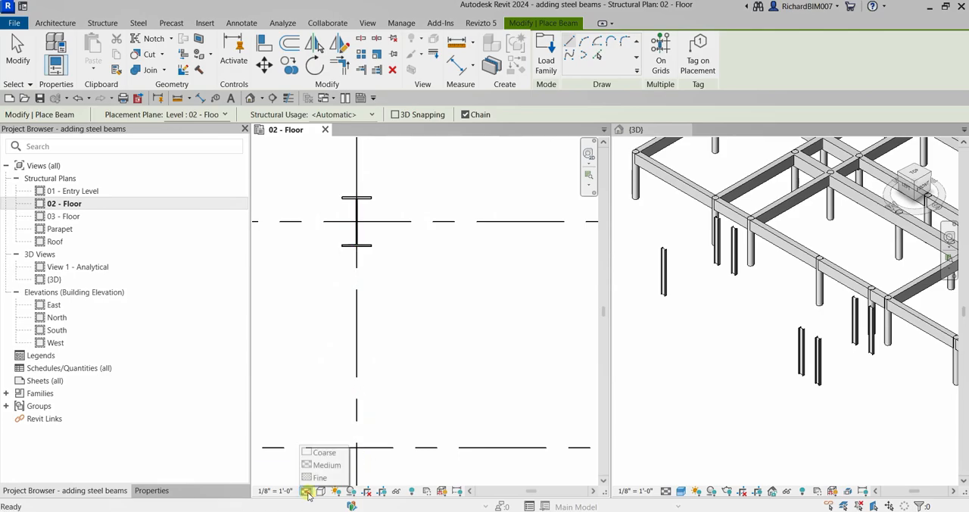
pyautogui.click(324, 454)
# - Draw chained W12X26 beams along grid B.1 from the grid .5 column to grid .75, and on to the next column down
pyautogui.scroll(-3, 384, 328)
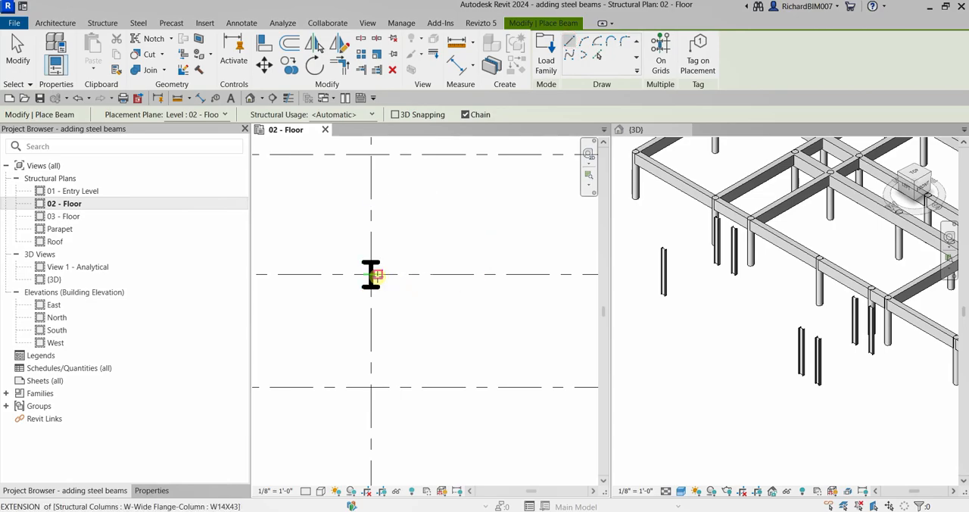
pyautogui.scroll(-5, 399, 301)
pyautogui.moveTo(469, 297); pyautogui.dragTo(378, 277, button='middle')
pyautogui.scroll(4, 468, 276)
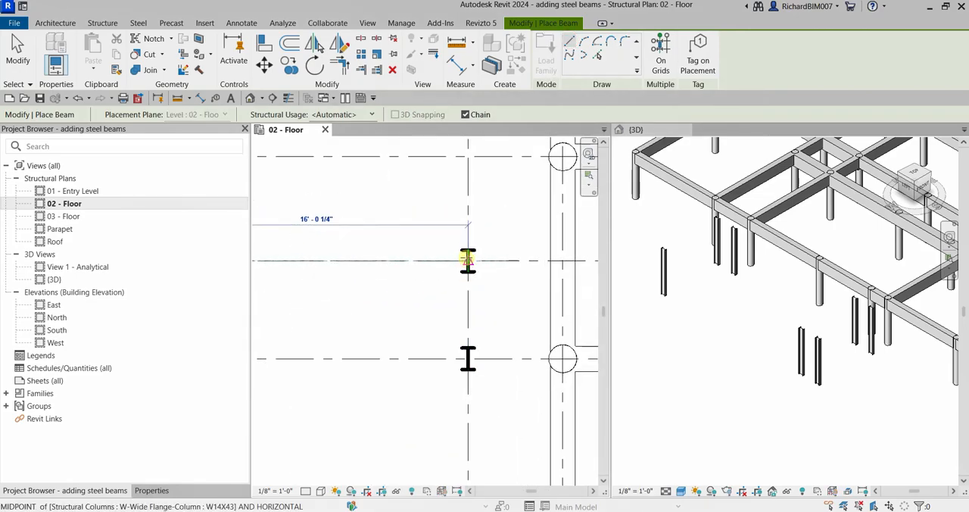
pyautogui.click(466, 261)
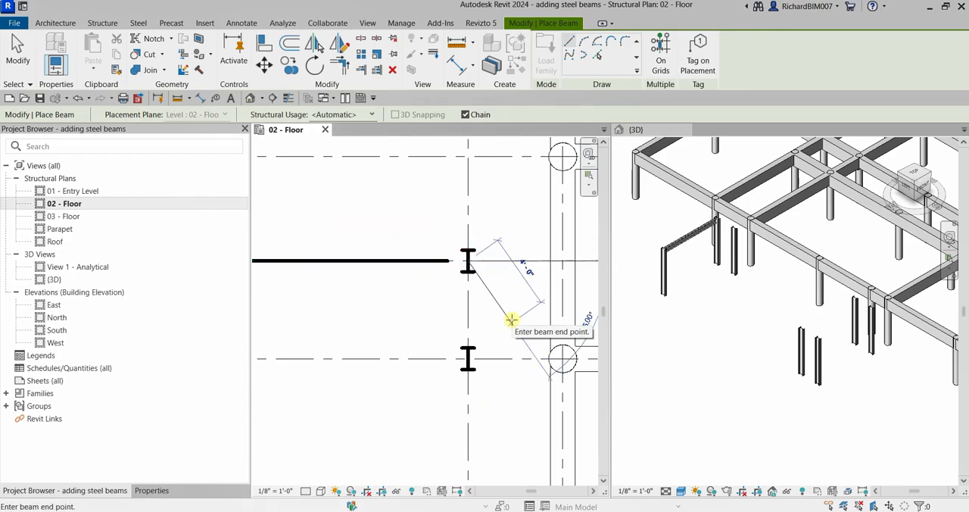
pyautogui.scroll(-2, 519, 320)
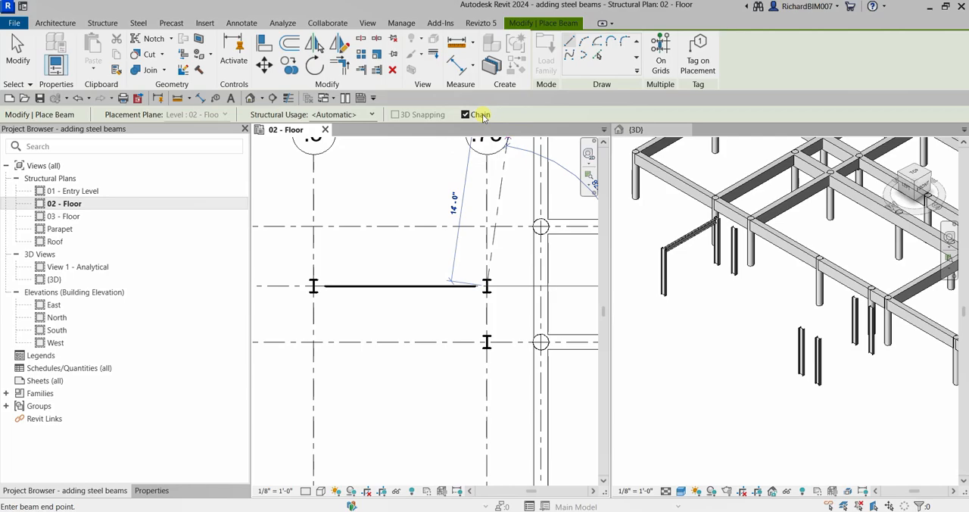
pyautogui.click(487, 342)
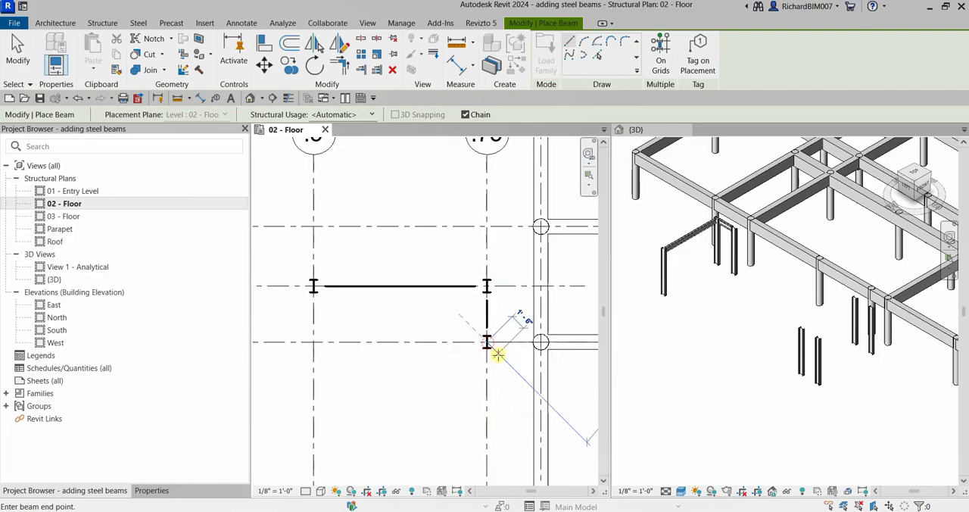
# - Continue the beam chain down grid .75 to the column on grid D.1 and on to the lowest column
pyautogui.scroll(-2, 502, 384)
pyautogui.moveTo(502, 384); pyautogui.dragTo(498, 216, button='middle')
pyautogui.moveTo(488, 453); pyautogui.dragTo(505, 268, button='middle')
pyautogui.scroll(3, 507, 272)
pyautogui.click(485, 300)
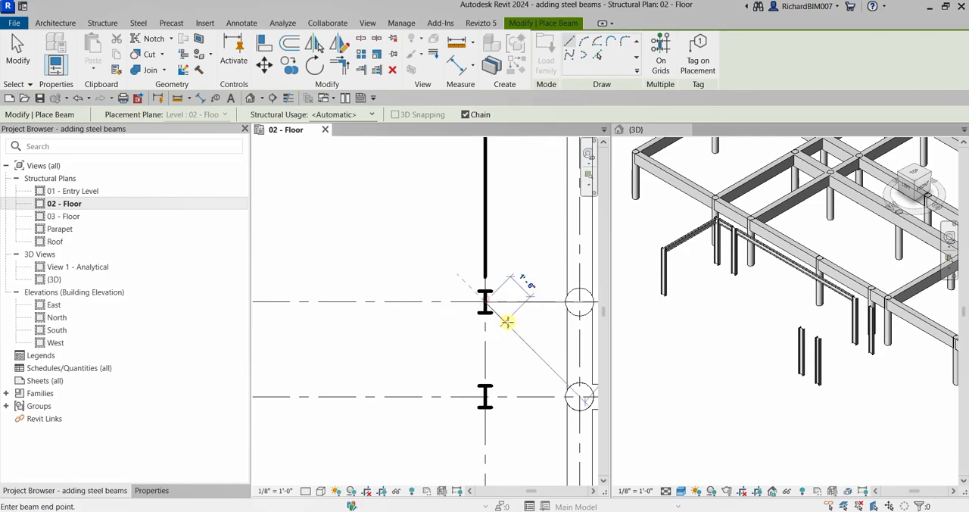
pyautogui.click(487, 397)
# - Continue the chain along the lowest grid line to the grid .5 column and up to the D.1 column, then end beam placement
pyautogui.scroll(-2, 452, 385)
pyautogui.moveTo(379, 370); pyautogui.dragTo(510, 309, button='middle')
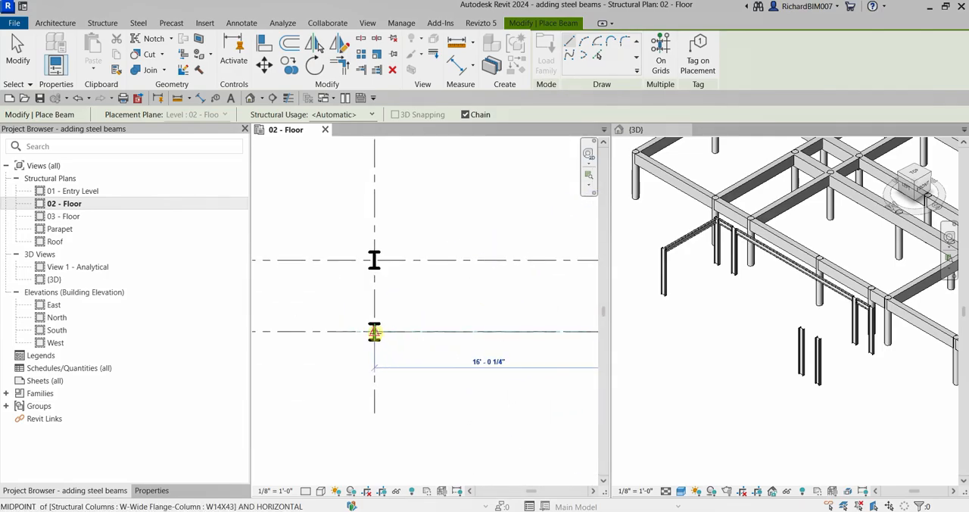
pyautogui.click(374, 331)
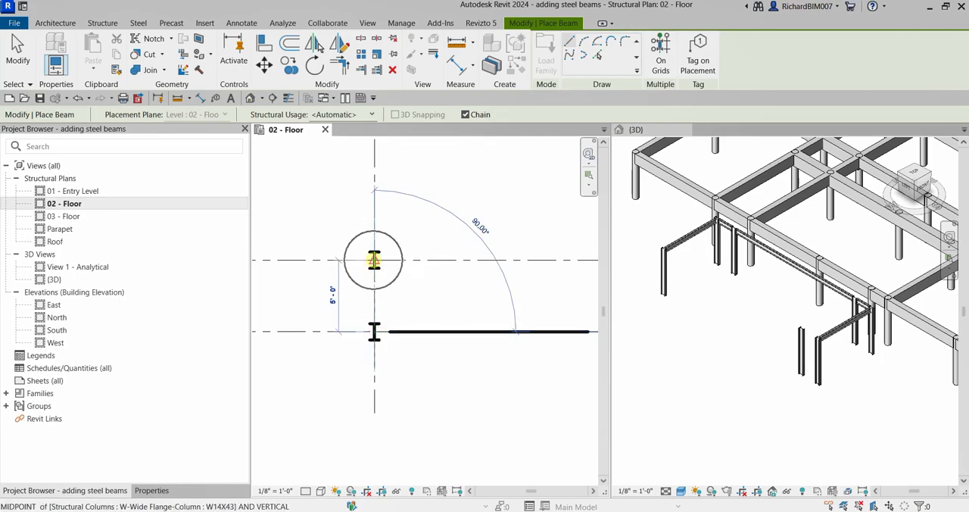
pyautogui.click(374, 260)
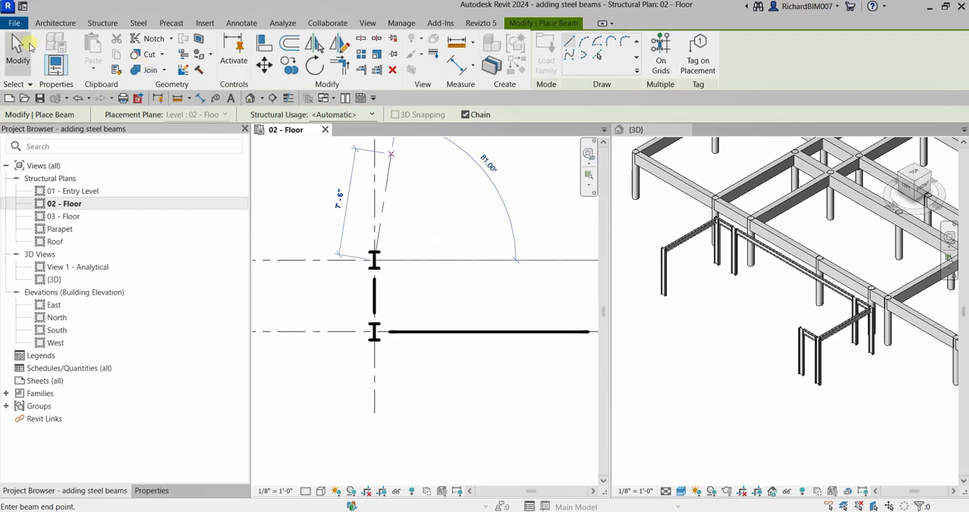
pyautogui.click(19, 46)
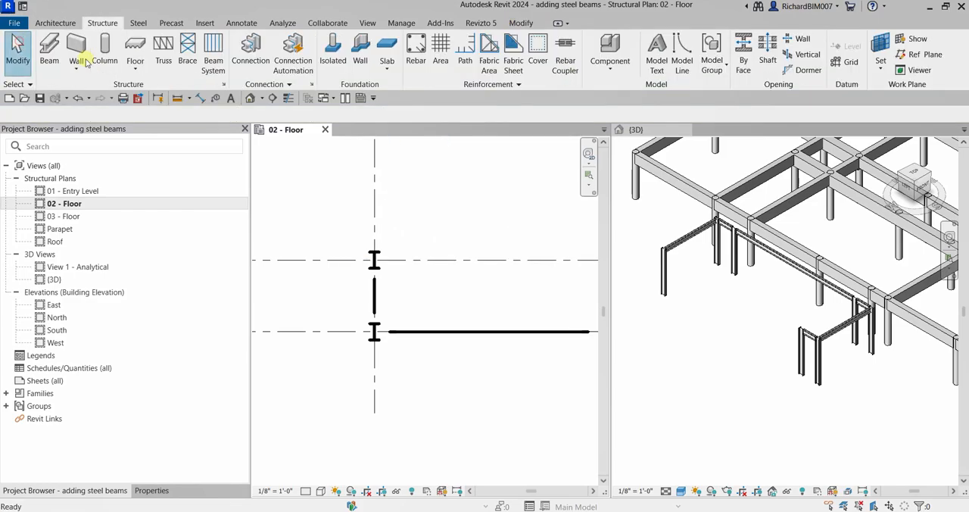
# - Examine the short beam between the two grid .5 columns in the 3D view, selecting it to check its ends
pyautogui.scroll(3, 757, 318)
pyautogui.moveTo(774, 305); pyautogui.dragTo(825, 343, button='middle')
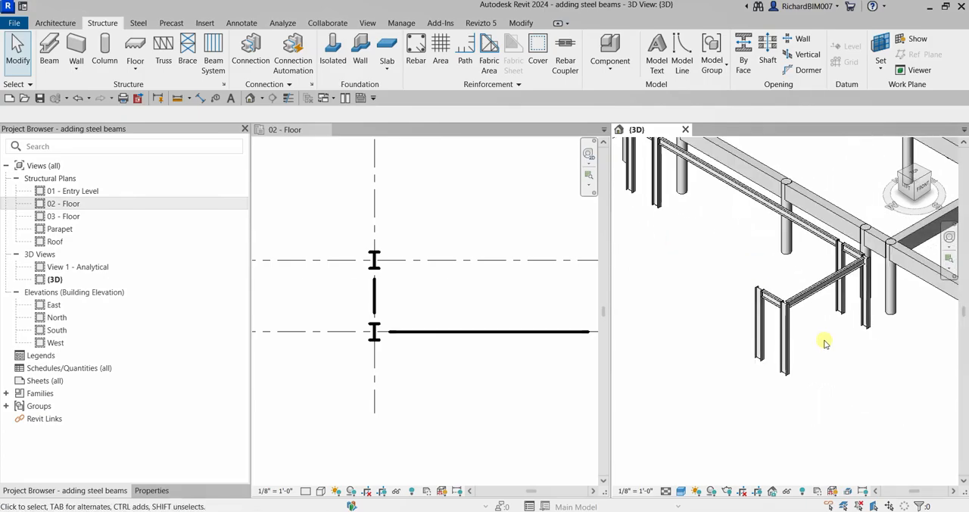
pyautogui.scroll(2, 825, 343)
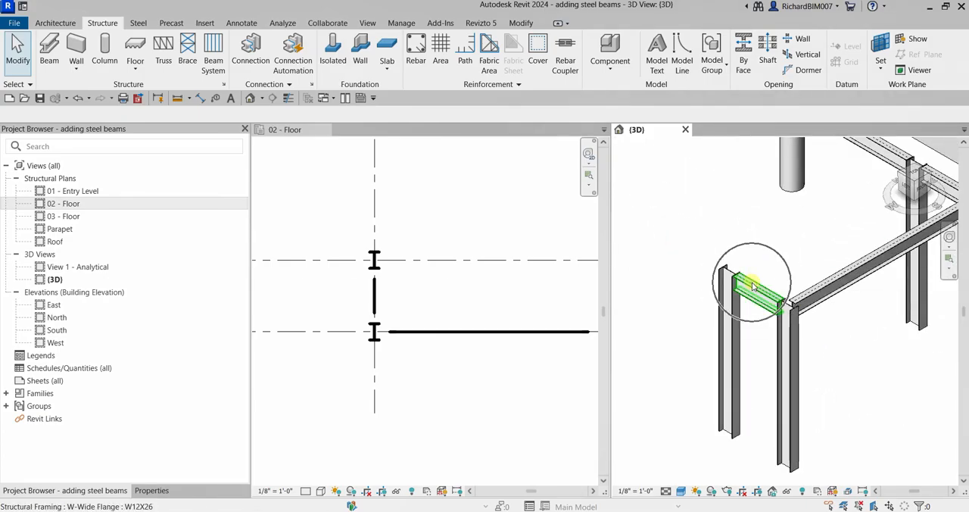
pyautogui.click(754, 286)
pyautogui.keyDown('shift'); pyautogui.moveTo(753, 357); pyautogui.dragTo(763, 329, button='middle'); pyautogui.keyUp('shift')
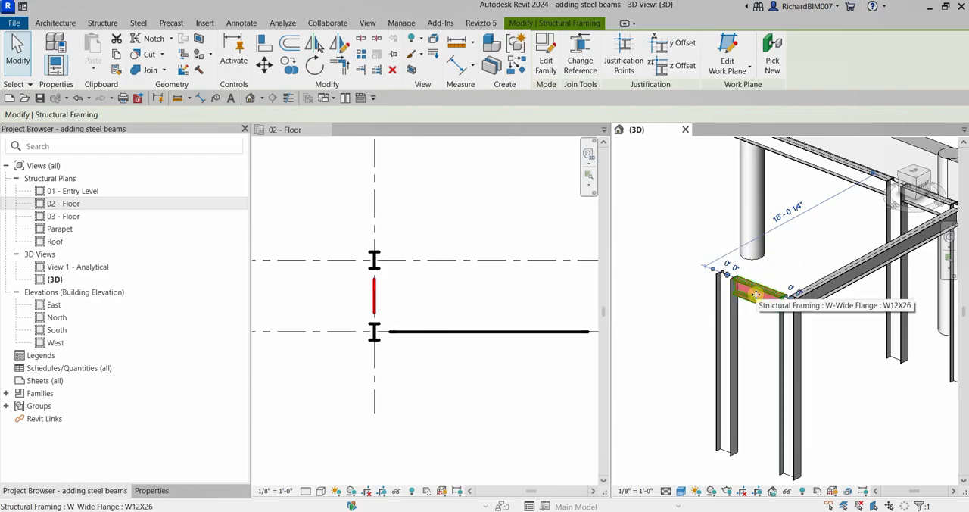
pyautogui.click(755, 335)
# - Examine in 3D how the grid B.1 beam meets its columns, selecting the beam to check its ends and vertical position
pyautogui.scroll(-3, 755, 334)
pyautogui.moveTo(717, 290); pyautogui.dragTo(898, 361, button='middle')
pyautogui.moveTo(751, 340); pyautogui.dragTo(804, 382, button='middle')
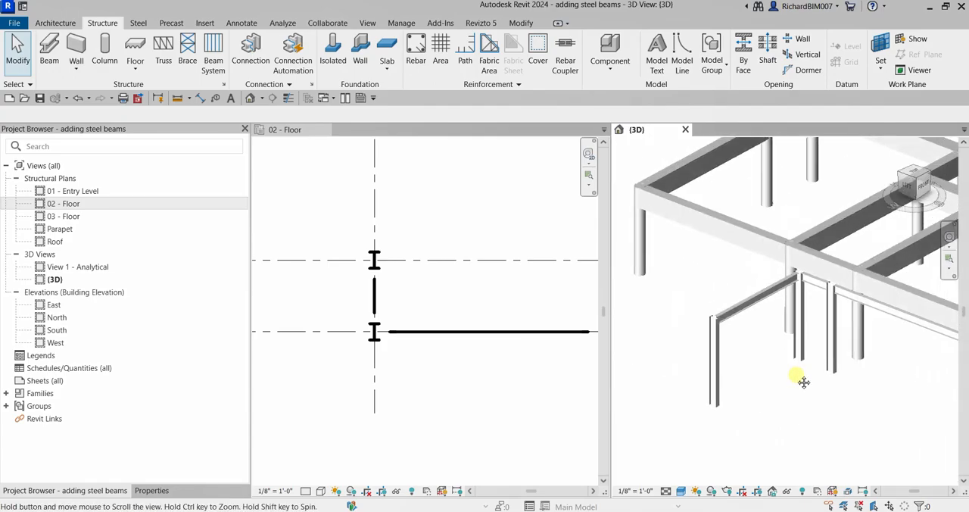
pyautogui.scroll(2, 776, 330)
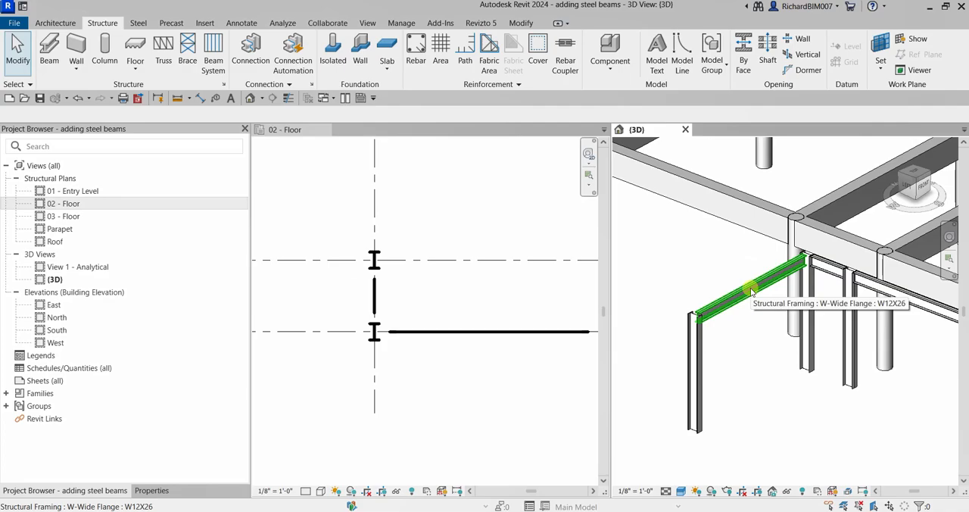
pyautogui.moveTo(760, 349); pyautogui.dragTo(789, 368, button='middle')
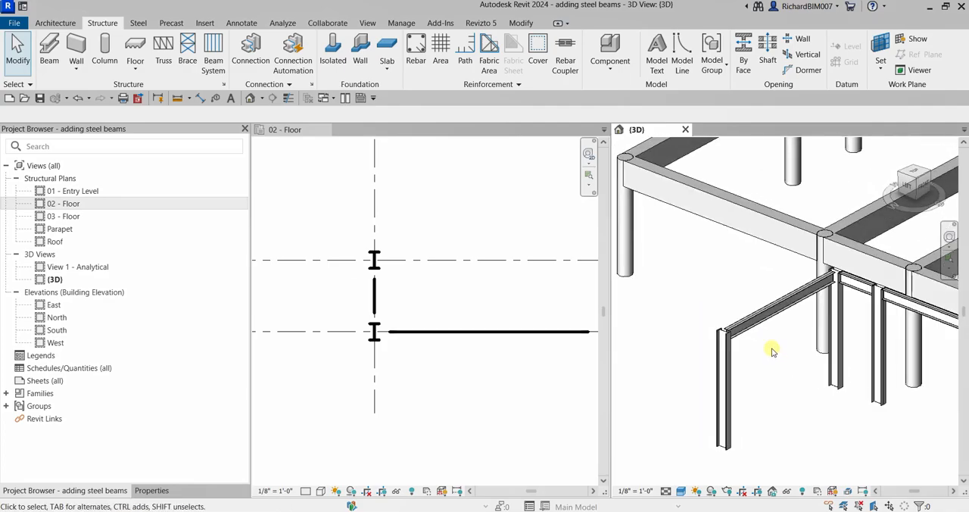
pyautogui.scroll(1, 773, 345)
pyautogui.scroll(1, 773, 345)
pyautogui.moveTo(779, 324); pyautogui.dragTo(811, 361, button='middle')
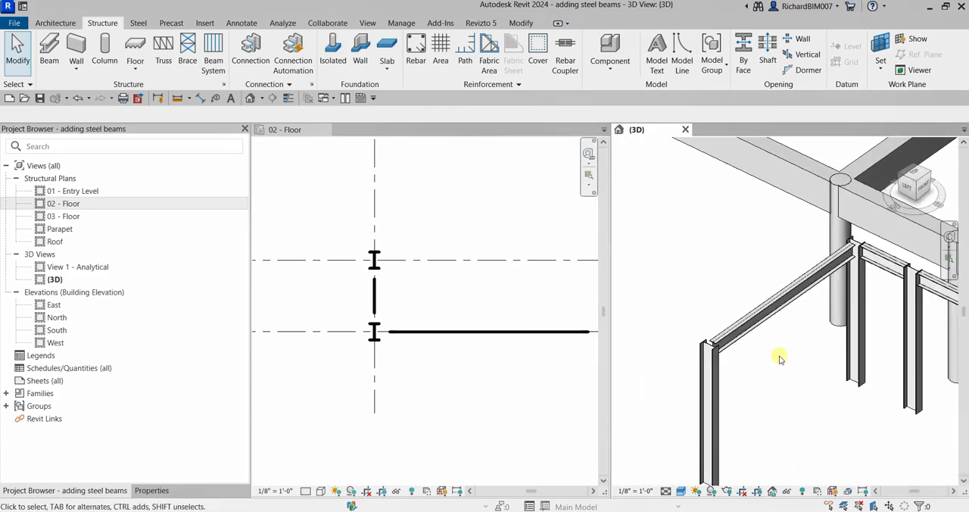
pyautogui.click(767, 315)
pyautogui.keyDown('shift'); pyautogui.moveTo(777, 355); pyautogui.dragTo(781, 326, button='middle'); pyautogui.keyUp('shift')
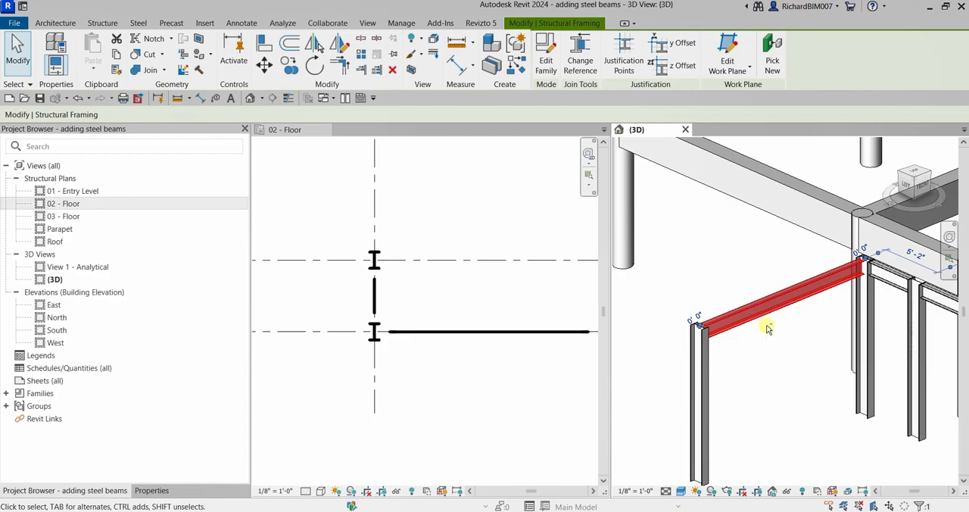
pyautogui.keyDown('shift'); pyautogui.moveTo(774, 331); pyautogui.dragTo(770, 350, button='middle'); pyautogui.keyUp('shift')
pyautogui.click(767, 344)
pyautogui.scroll(-1, 734, 343)
pyautogui.scroll(3, 730, 341)
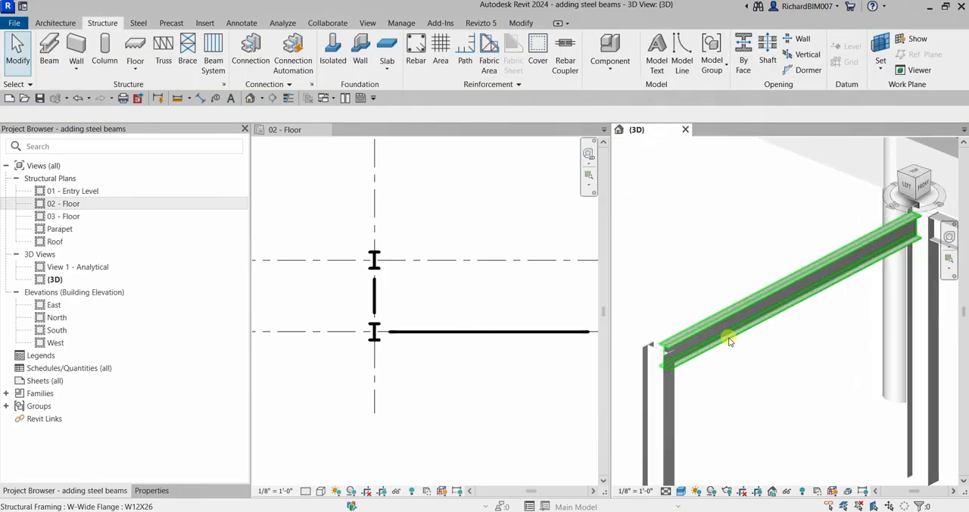
# - Examine the new steel beams in 3D from the opposite side, checking the short end beam's height against its column tops
pyautogui.click(716, 336)
pyautogui.keyDown('shift'); pyautogui.moveTo(762, 363); pyautogui.dragTo(794, 371, button='middle'); pyautogui.keyUp('shift')
pyautogui.scroll(-4, 705, 340)
pyautogui.scroll(3, 840, 296)
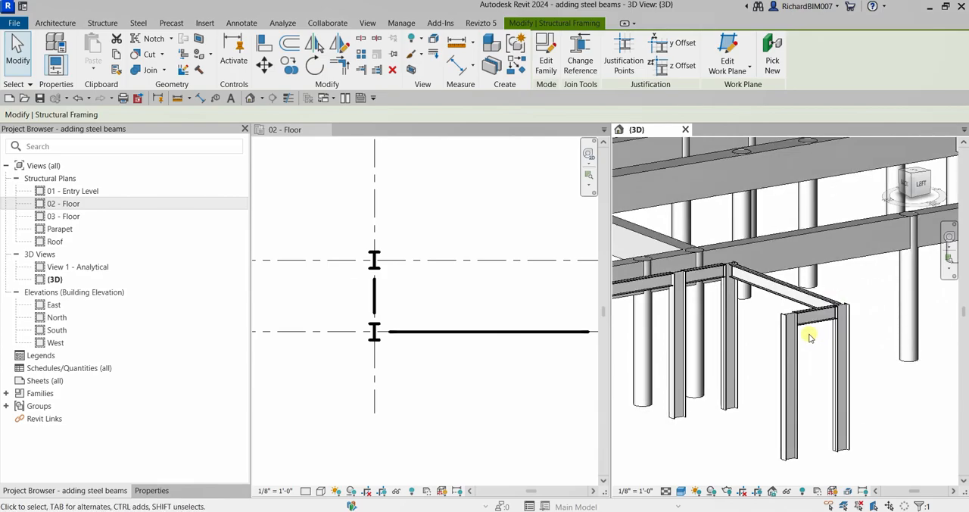
pyautogui.keyDown('shift'); pyautogui.moveTo(810, 338); pyautogui.dragTo(821, 339, button='middle'); pyautogui.keyUp('shift')
pyautogui.scroll(3, 794, 246)
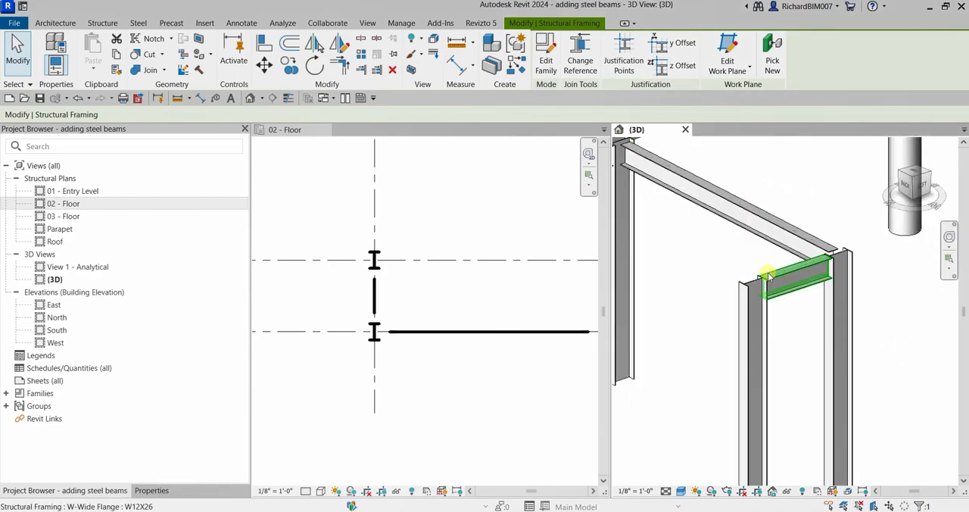
pyautogui.scroll(3, 747, 340)
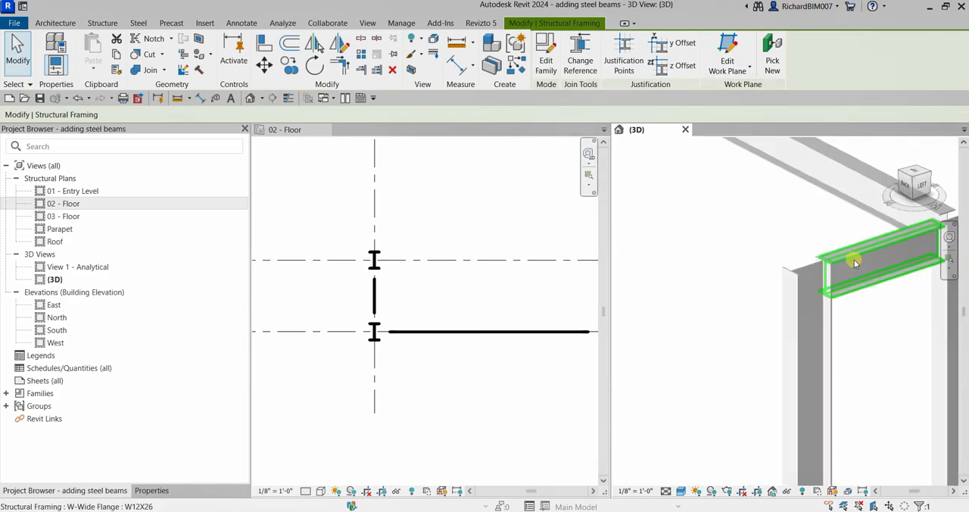
pyautogui.moveTo(854, 263); pyautogui.dragTo(738, 302, button='middle')
pyautogui.scroll(1, 765, 291)
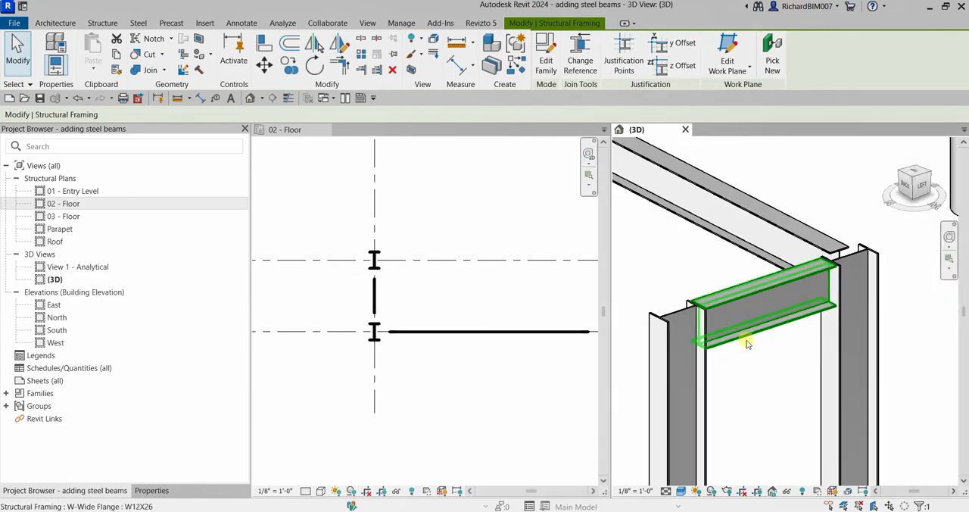
pyautogui.scroll(-4, 742, 309)
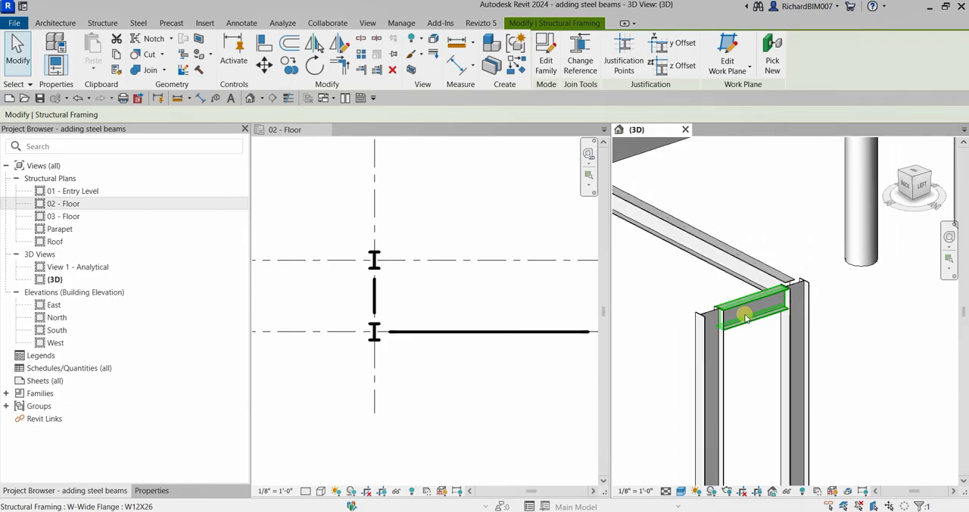
pyautogui.scroll(-1, 415, 249)
pyautogui.scroll(-4, 414, 254)
# - Select the whole steel frame on the 02 - Floor plan and filter out Structural Columns, keeping only Structural Framing (Primary)
pyautogui.click(407, 291)
pyautogui.moveTo(436, 204); pyautogui.dragTo(420, 278, button='middle')
pyautogui.click(359, 225)
pyautogui.scroll(2, 381, 189)
pyautogui.moveTo(414, 206); pyautogui.dragTo(389, 182, button='middle')
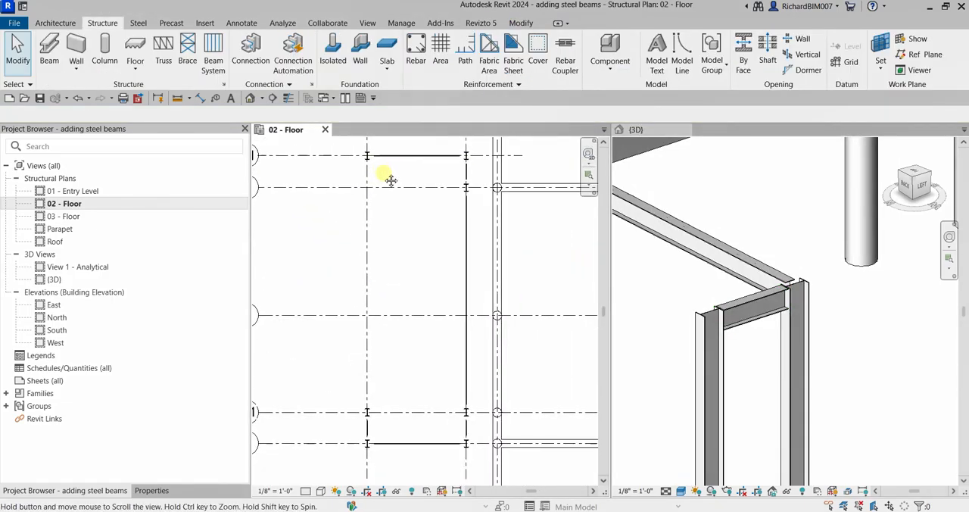
pyautogui.moveTo(348, 143); pyautogui.dragTo(484, 460)
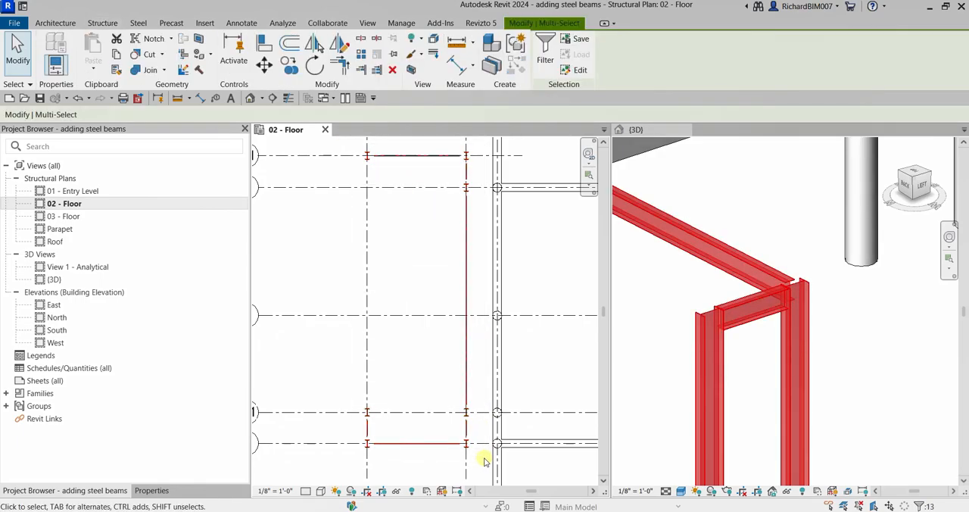
pyautogui.click(544, 58)
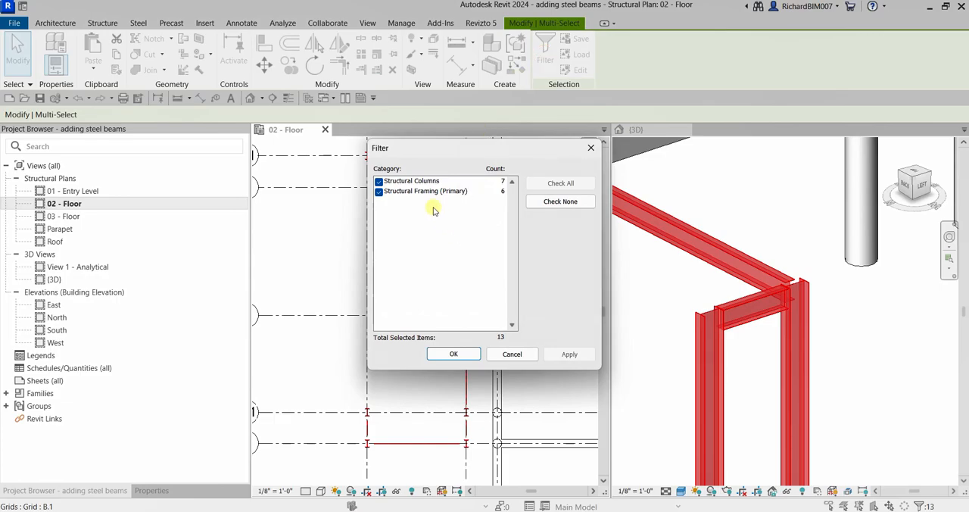
pyautogui.click(379, 182)
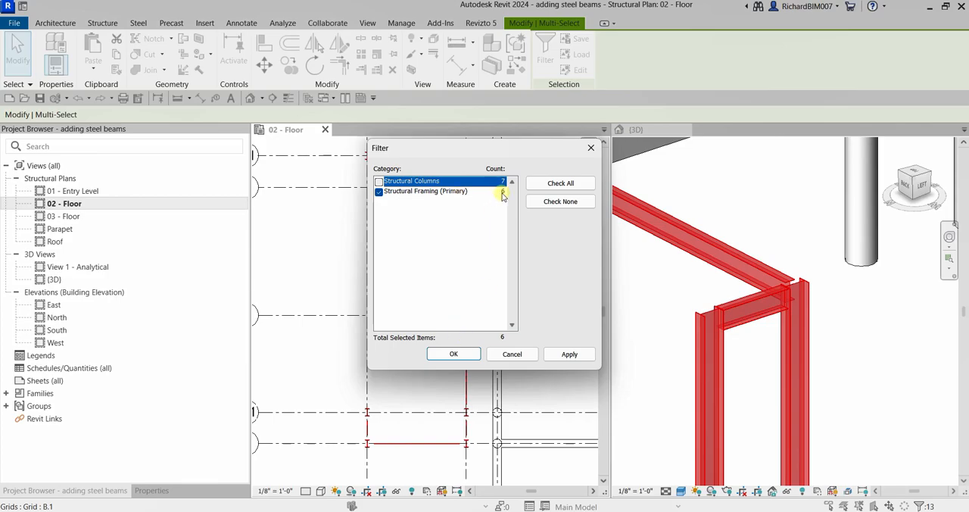
pyautogui.click(454, 354)
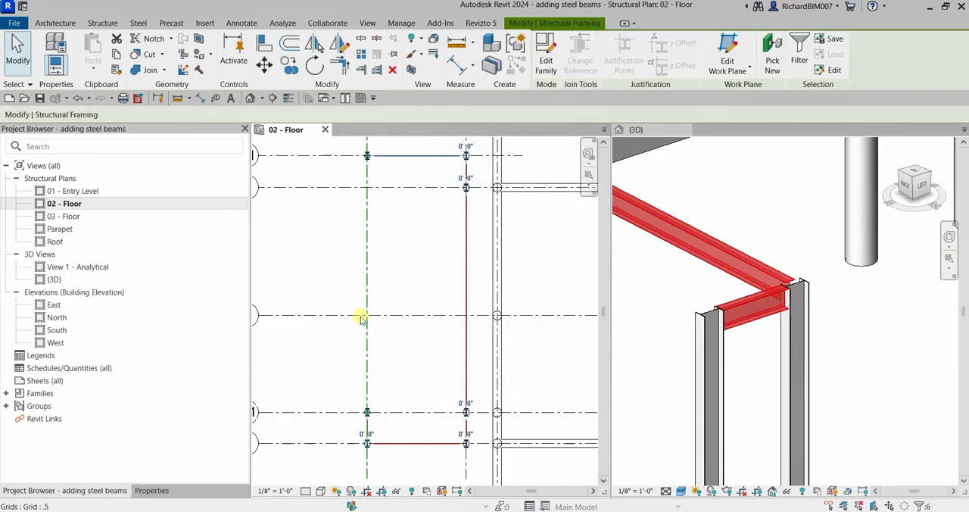
# - Set the z Justification of the selected W12X26 beams to Origin and apply it
pyautogui.click(152, 490)
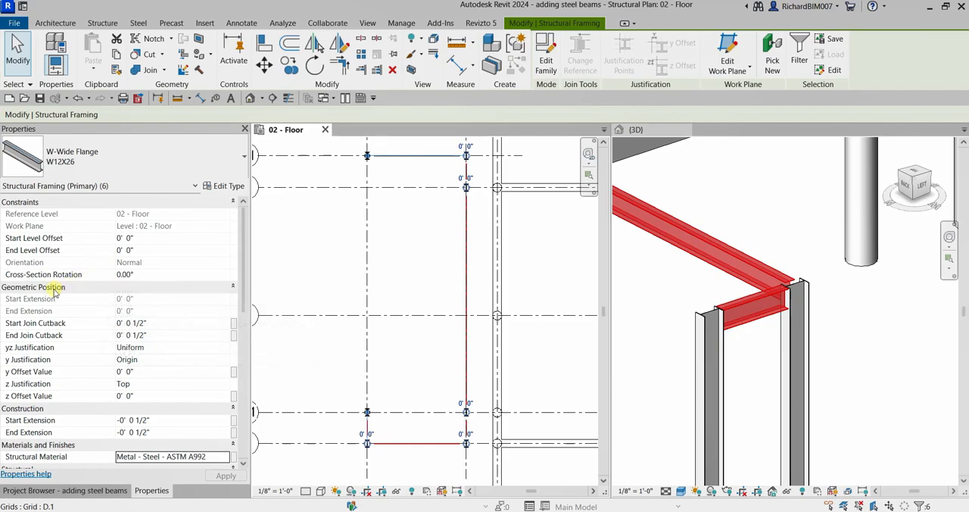
pyautogui.press('ctrl')
pyautogui.scroll(-1, 178, 376)
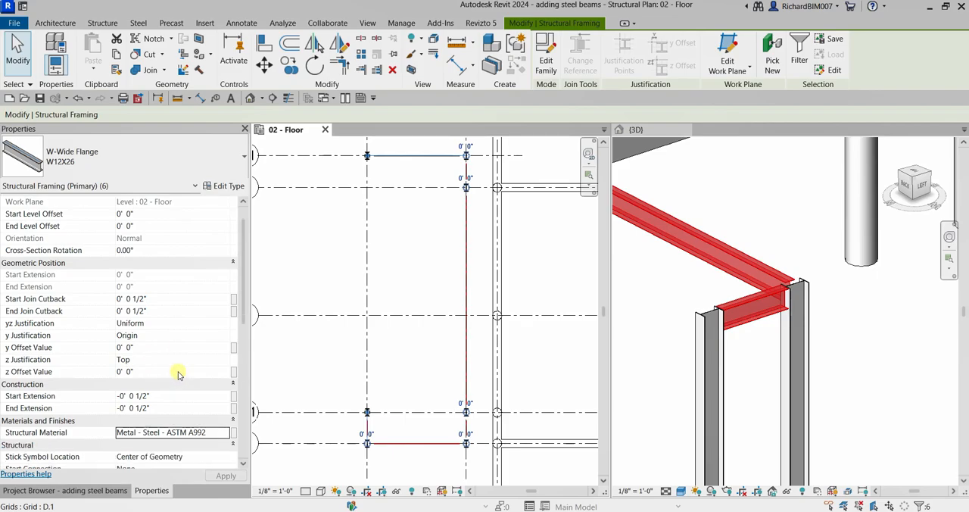
pyautogui.click(135, 362)
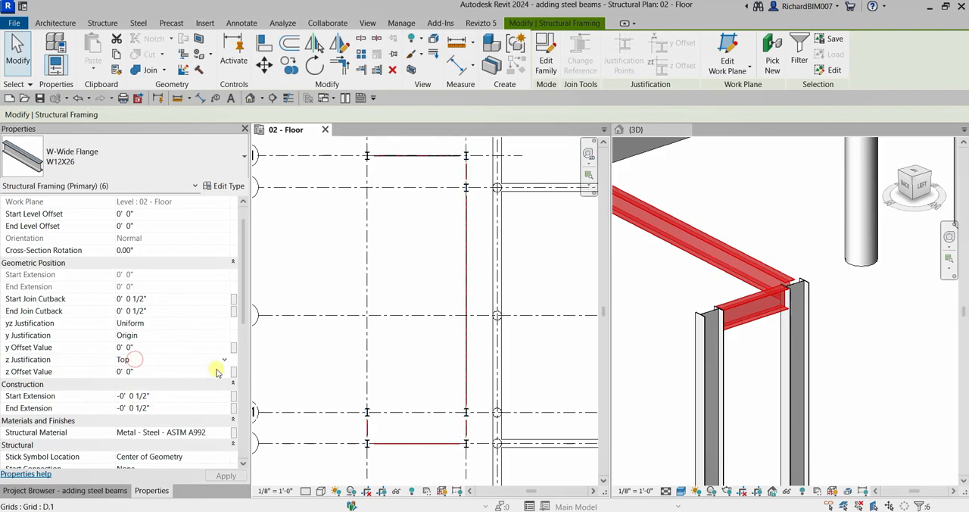
pyautogui.click(224, 361)
pyautogui.click(135, 371)
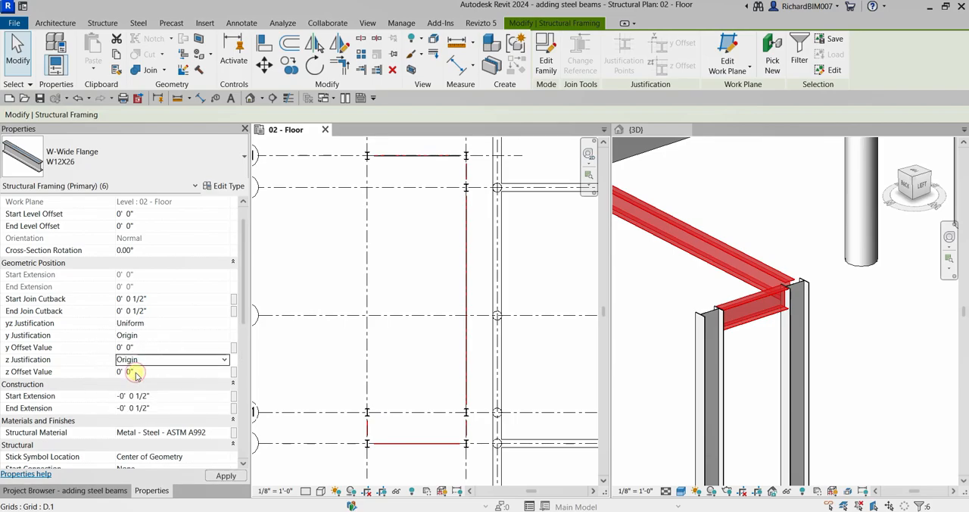
pyautogui.click(225, 475)
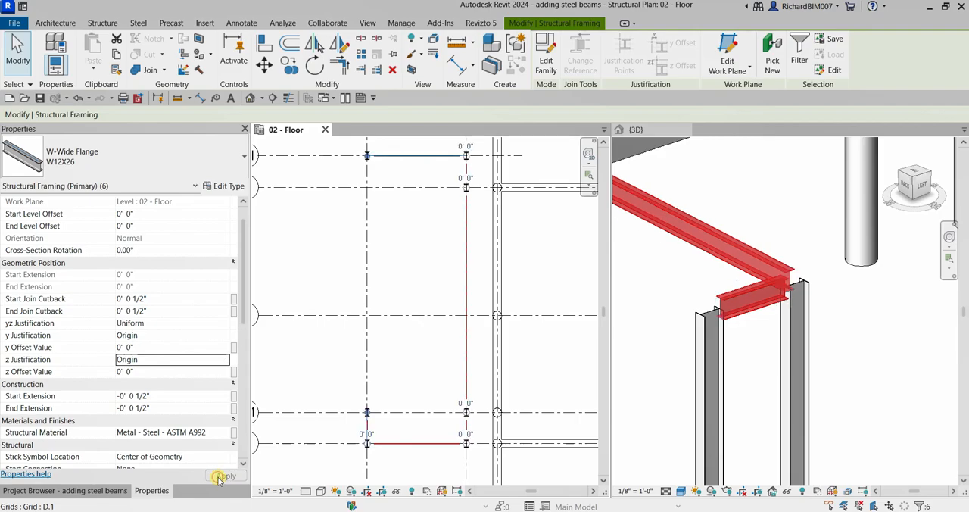
pyautogui.click(755, 349)
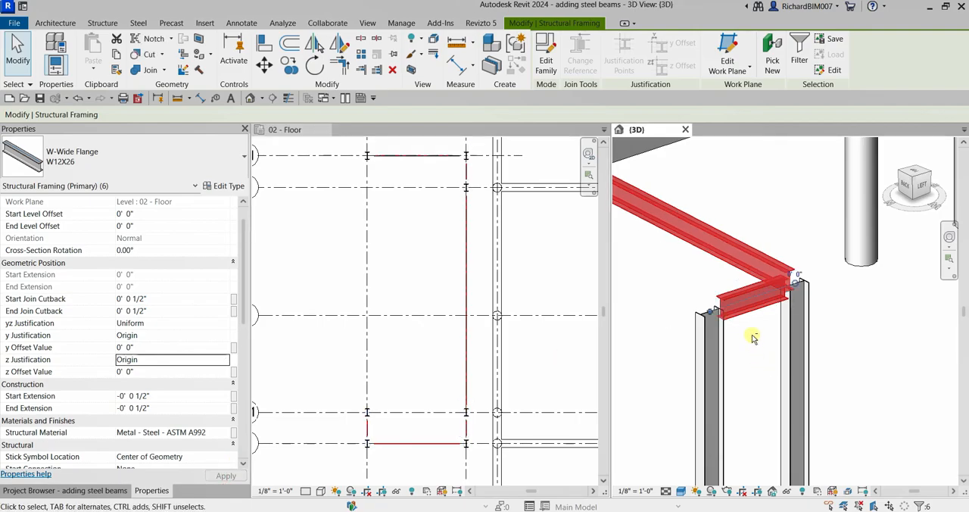
# - Set the z Offset Value of the selected W12X26 beams to -5" and apply it
pyautogui.moveTo(746, 342)
pyautogui.keyDown('shift'); pyautogui.mouseDown(button='middle')
pyautogui.moveTo(719, 303)
pyautogui.moveTo(750, 342)
pyautogui.mouseUp(button='middle'); pyautogui.keyUp('shift')
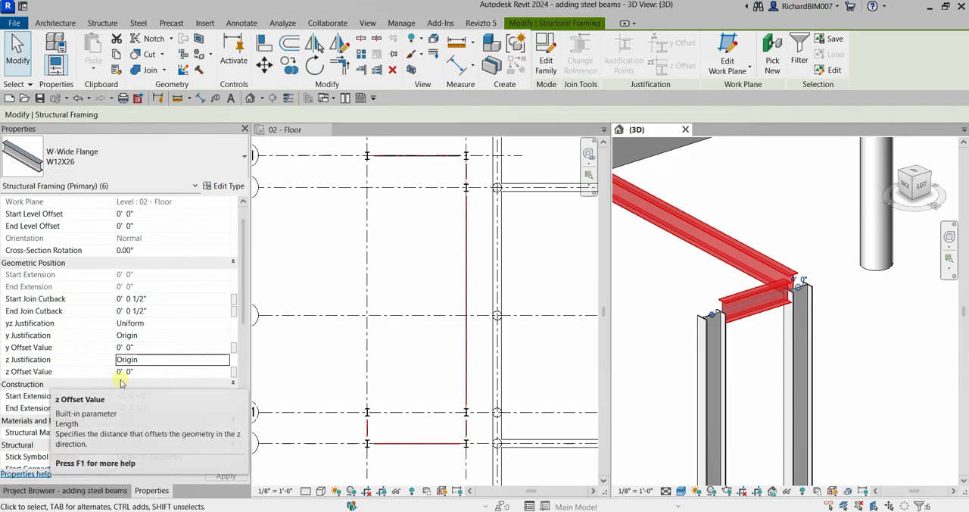
pyautogui.click(154, 373)
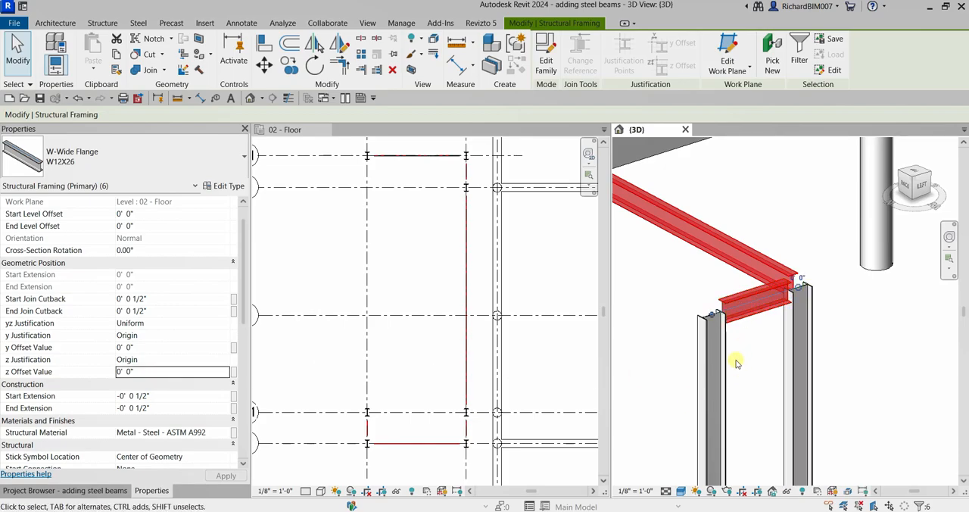
pyautogui.click(148, 372)
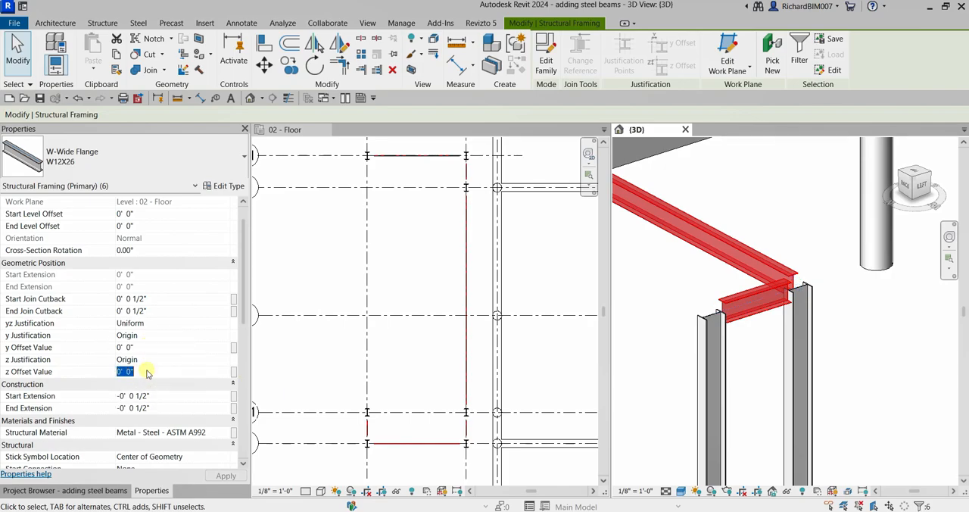
pyautogui.write('-5')
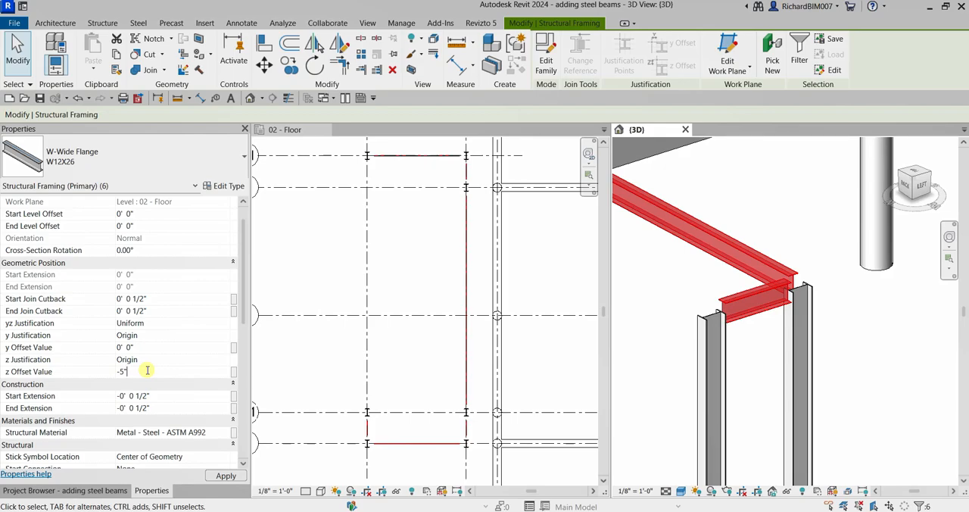
pyautogui.click(224, 477)
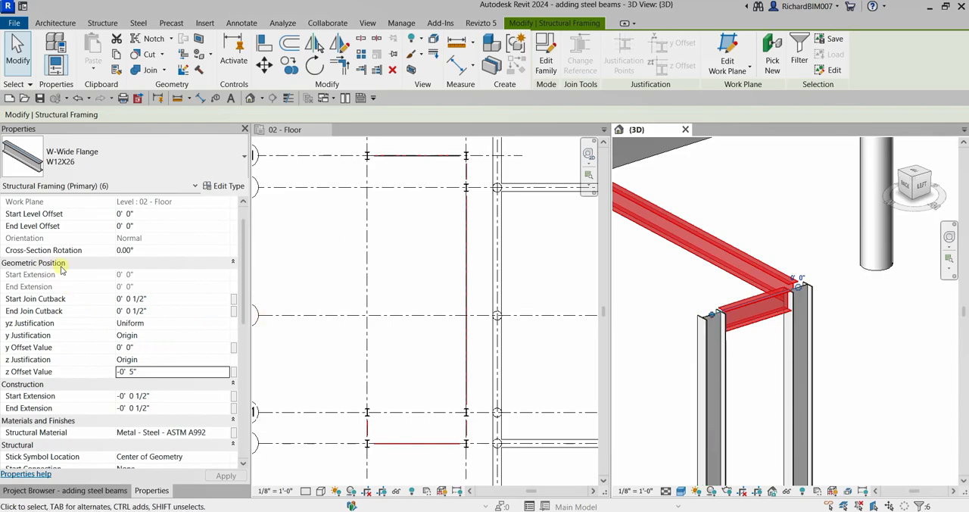
pyautogui.scroll(1, 144, 340)
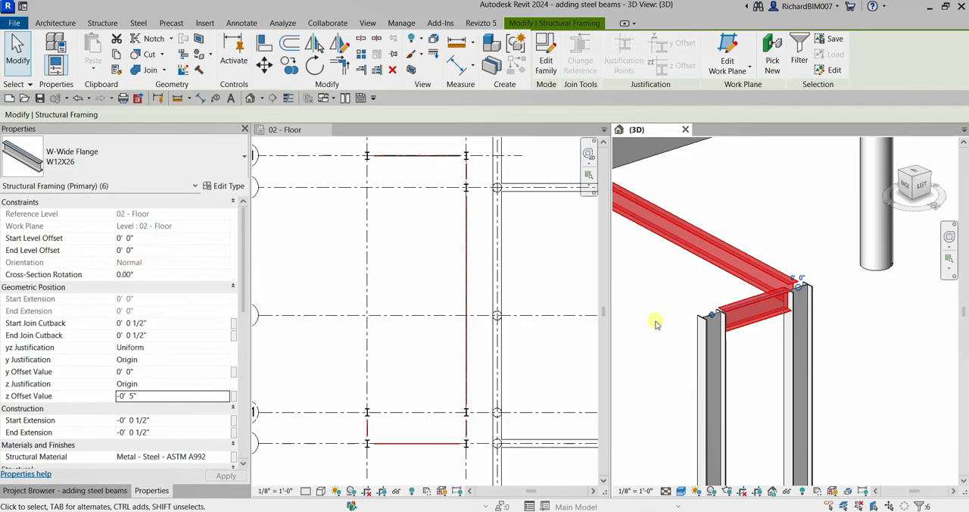
# - Deselect the beams and examine the whole steel frame in 3D, checking the lowered beams against their columns
pyautogui.click(681, 359)
pyautogui.scroll(-3, 729, 367)
pyautogui.scroll(-5, 729, 367)
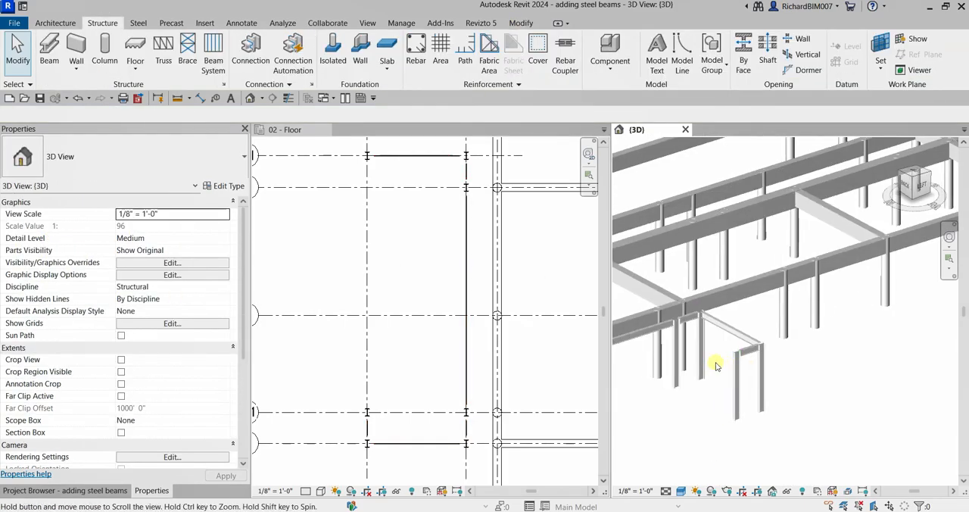
pyautogui.scroll(4, 790, 371)
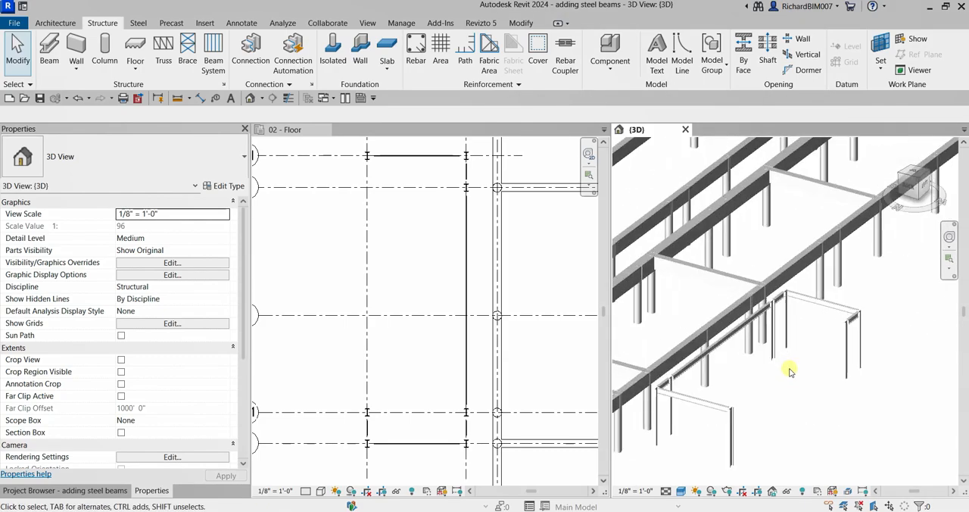
pyautogui.moveTo(801, 346); pyautogui.dragTo(807, 354, button='middle')
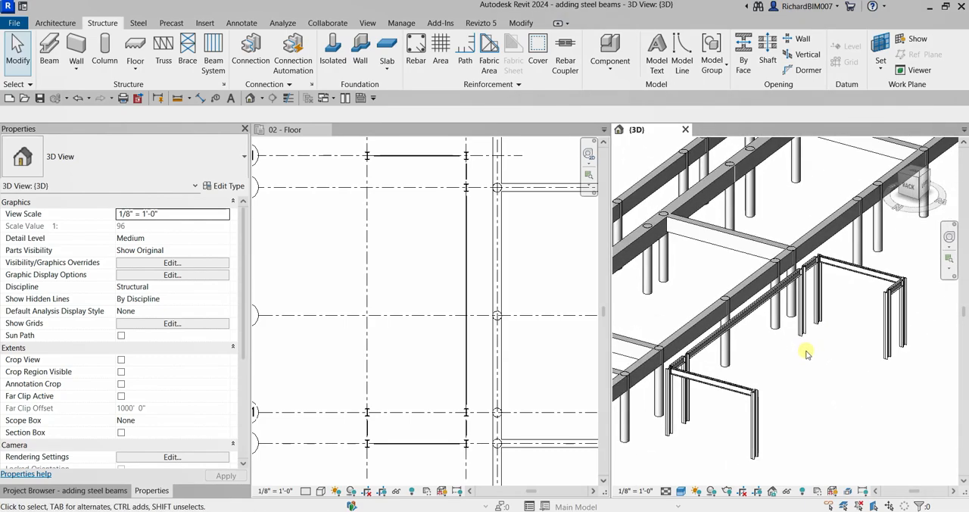